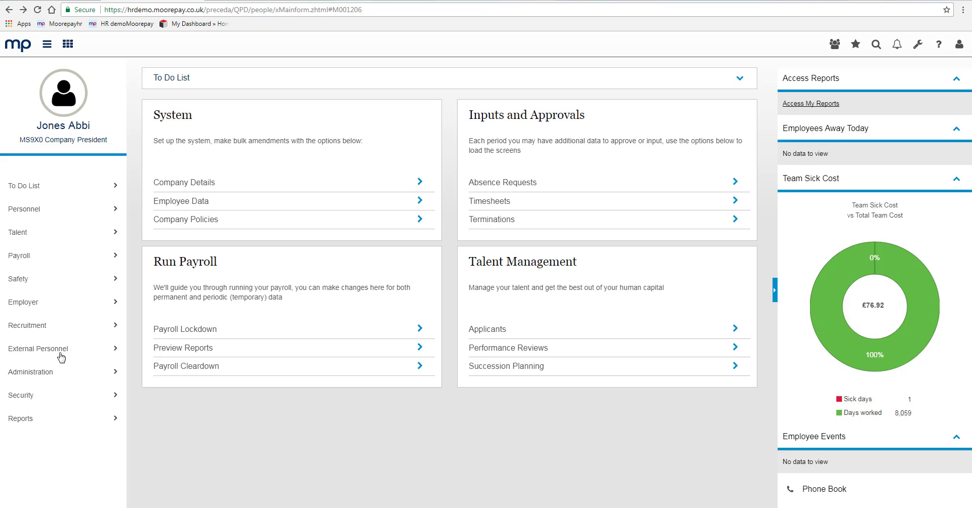
# - Expand the External Personnel section in the left sidebar
pyautogui.click(59, 355)
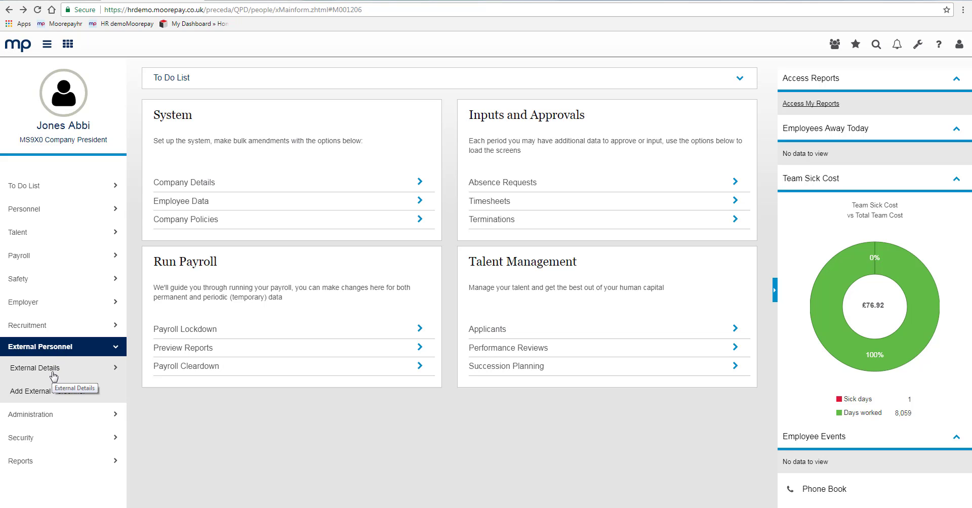
# - Begin Add External Personnel and proceed past the search with no matching record found
pyautogui.click(58, 396)
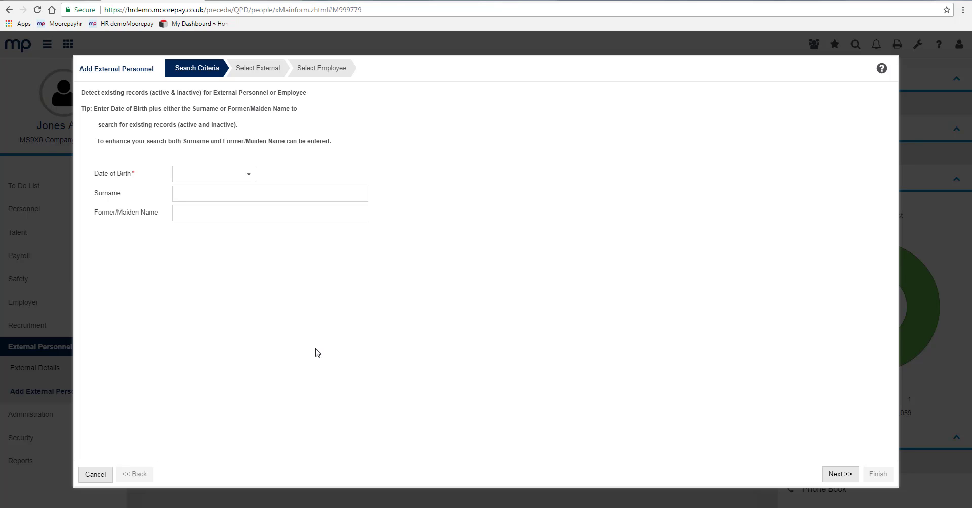
pyautogui.click(842, 476)
pyautogui.click(630, 312)
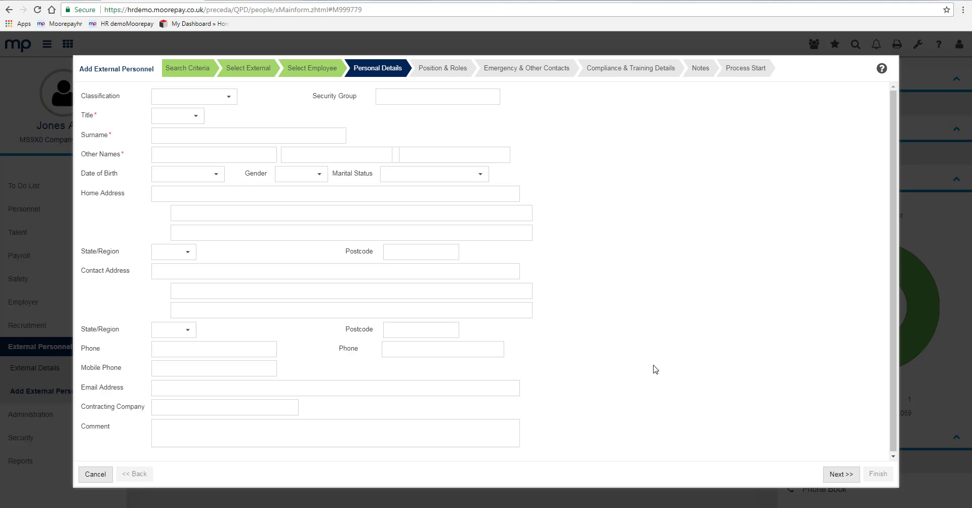
# - Set the title to Miss and enter the person's surname and first name
pyautogui.click(197, 117)
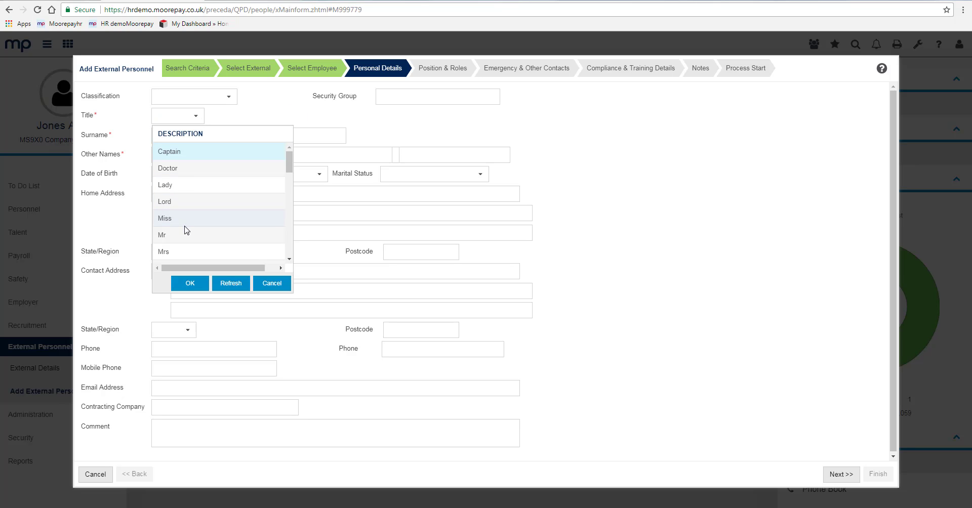
pyautogui.click(187, 225)
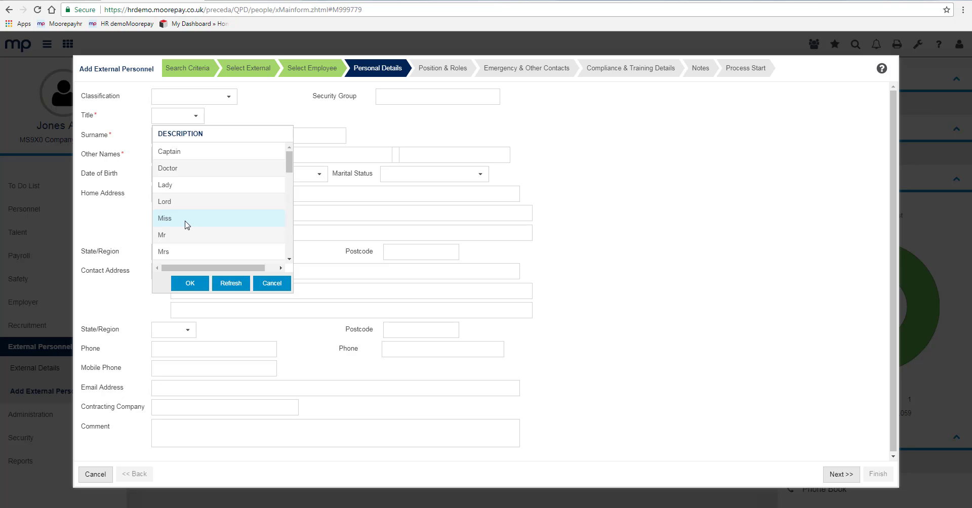
pyautogui.click(190, 283)
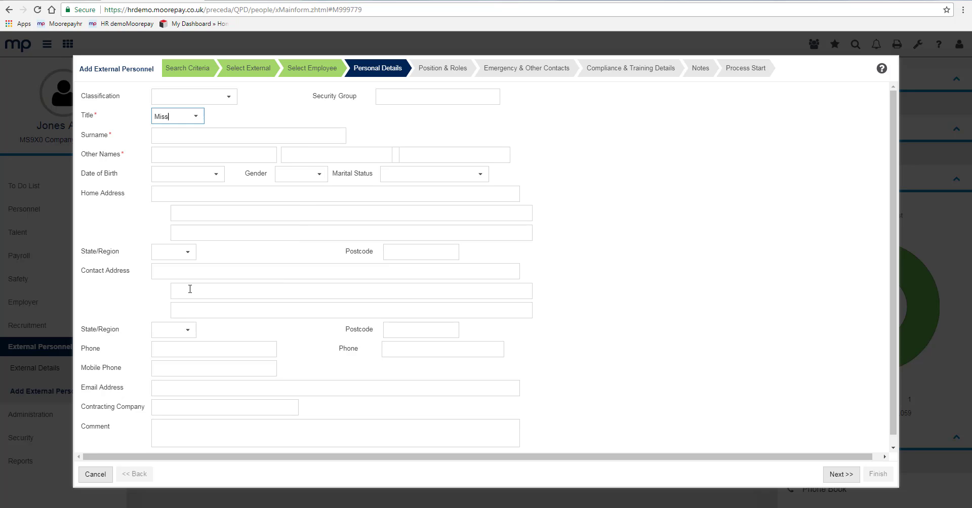
pyautogui.click(235, 141)
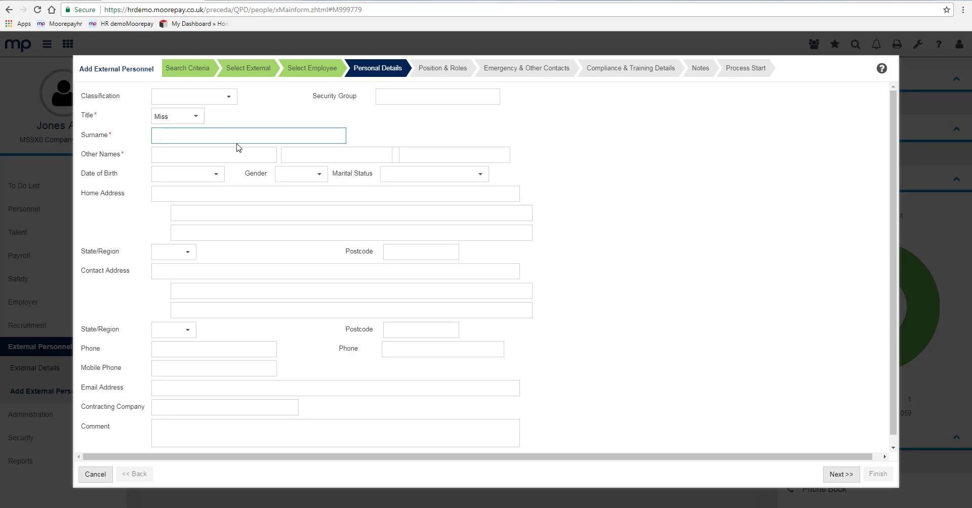
pyautogui.write('Jones')
pyautogui.press('Tab')
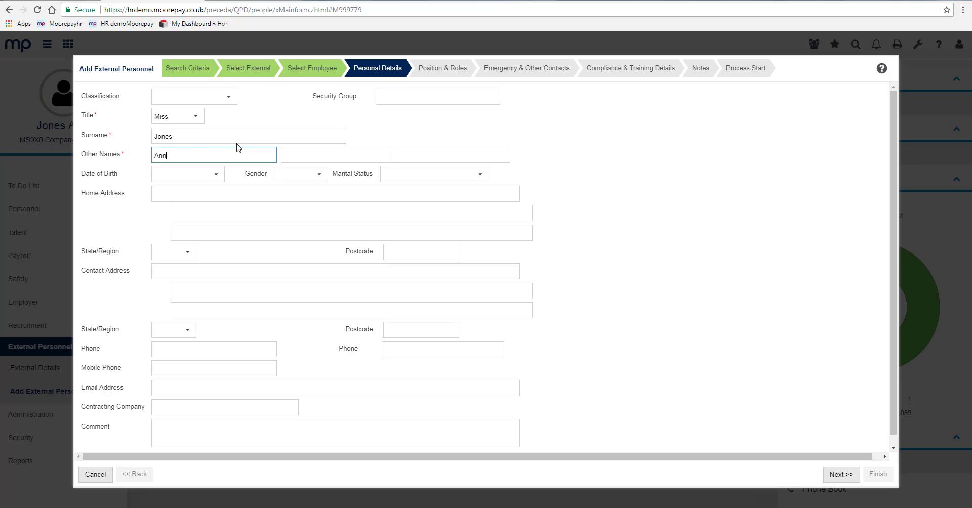
pyautogui.click(219, 176)
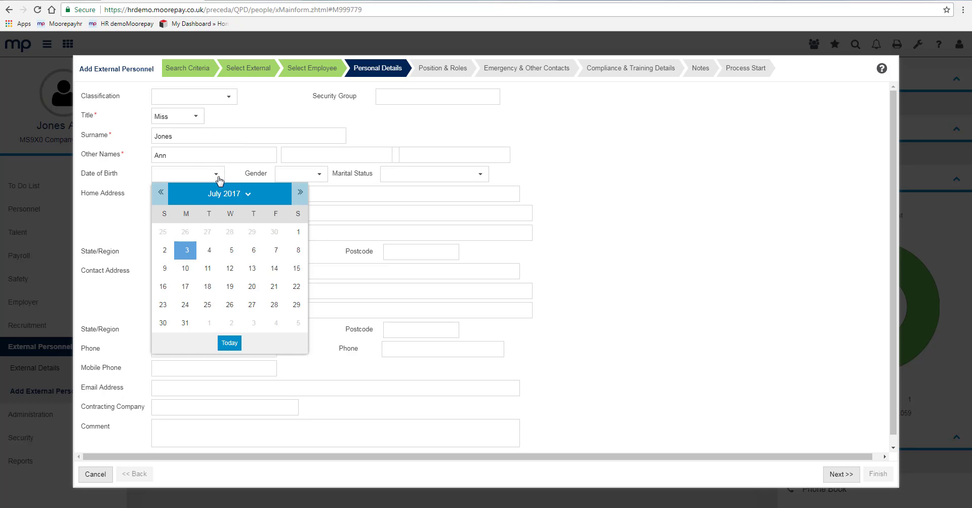
pyautogui.click(247, 201)
pyautogui.click(225, 238)
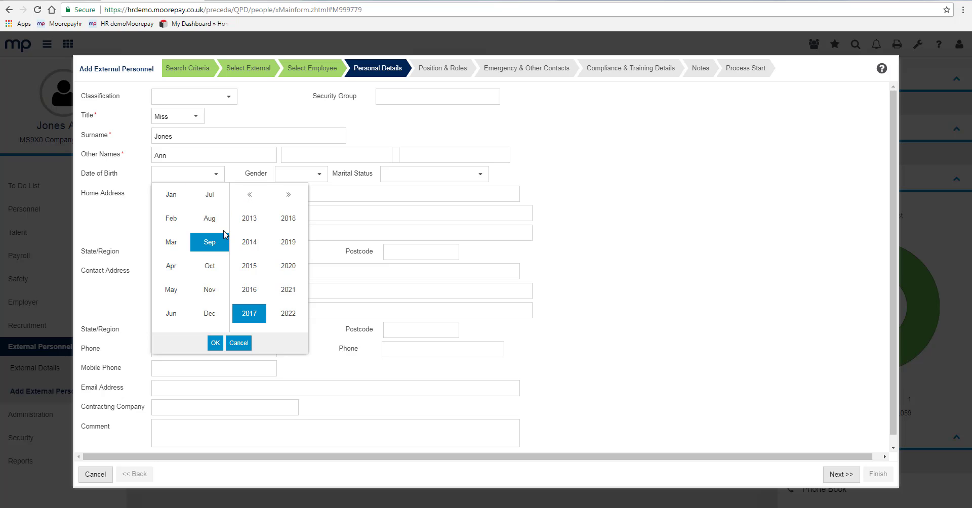
pyautogui.click(250, 196)
pyautogui.click(250, 195)
pyautogui.click(250, 195)
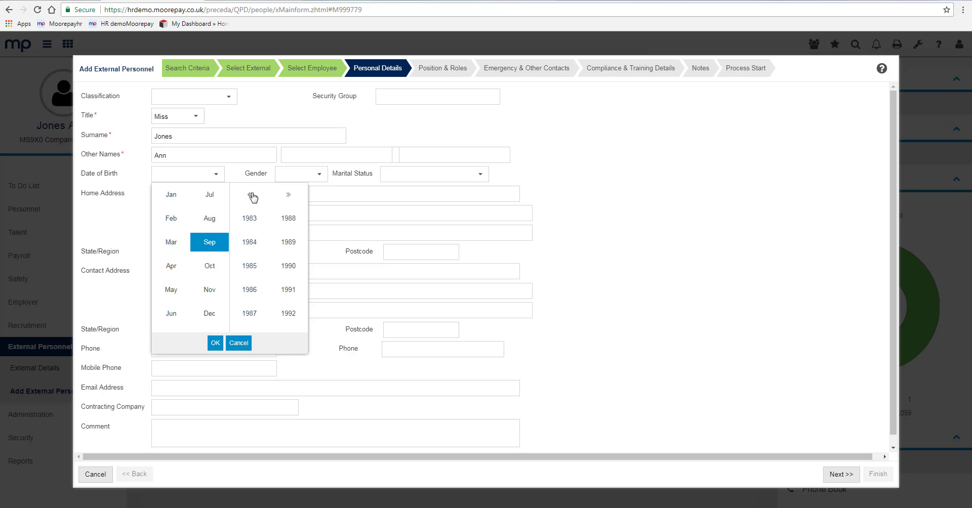
pyautogui.click(251, 220)
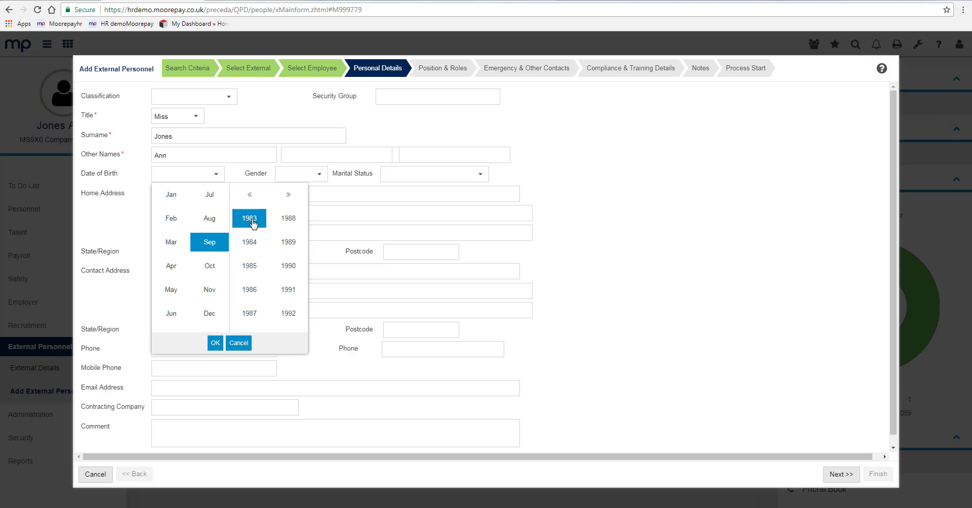
pyautogui.click(215, 343)
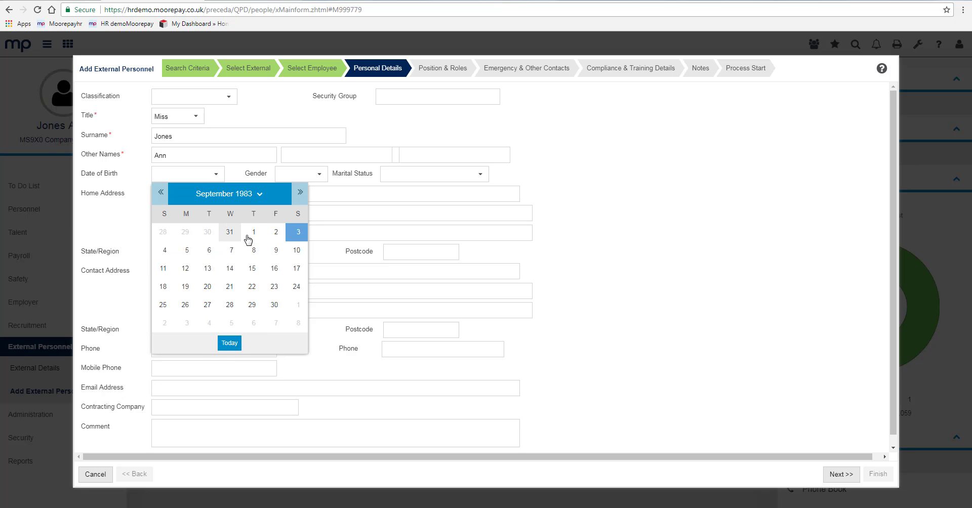
pyautogui.click(253, 233)
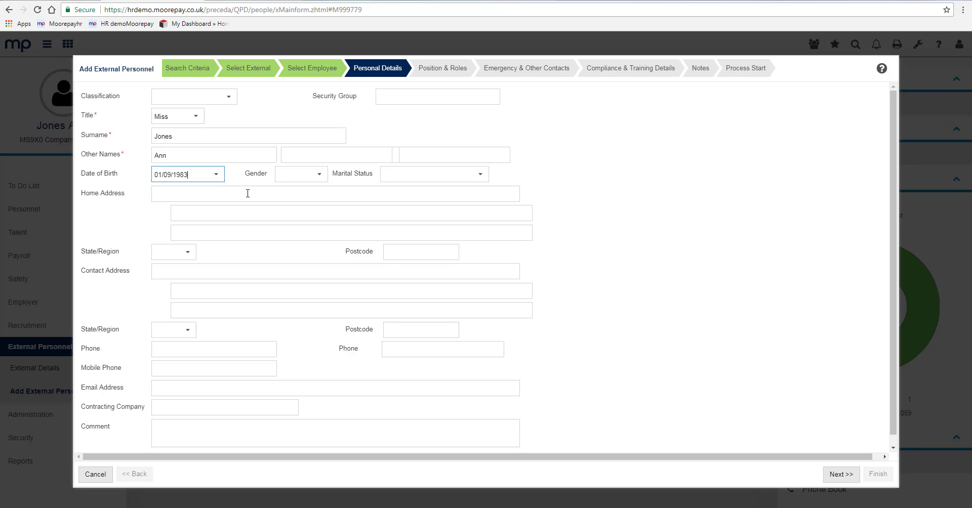
# - Set gender to Female, leaving the contracting company and comment fields blank
pyautogui.click(322, 177)
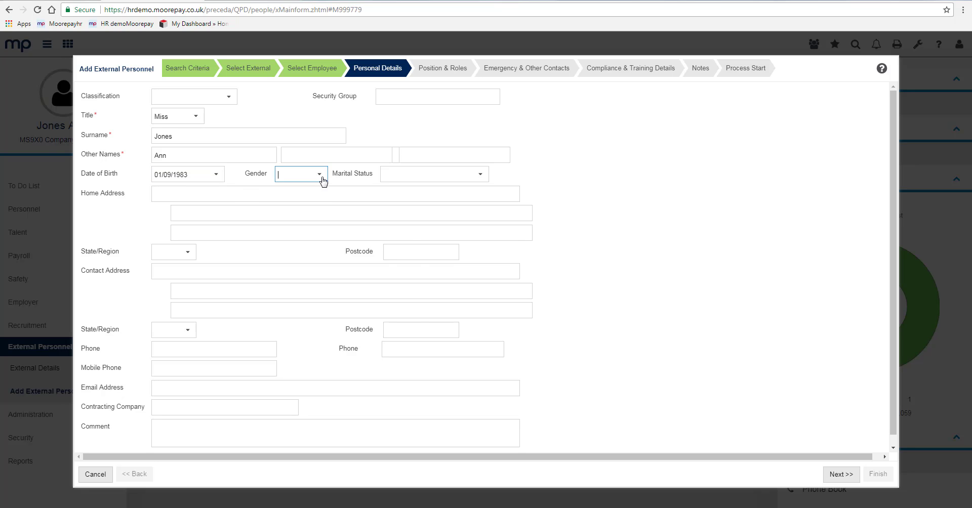
pyautogui.click(322, 177)
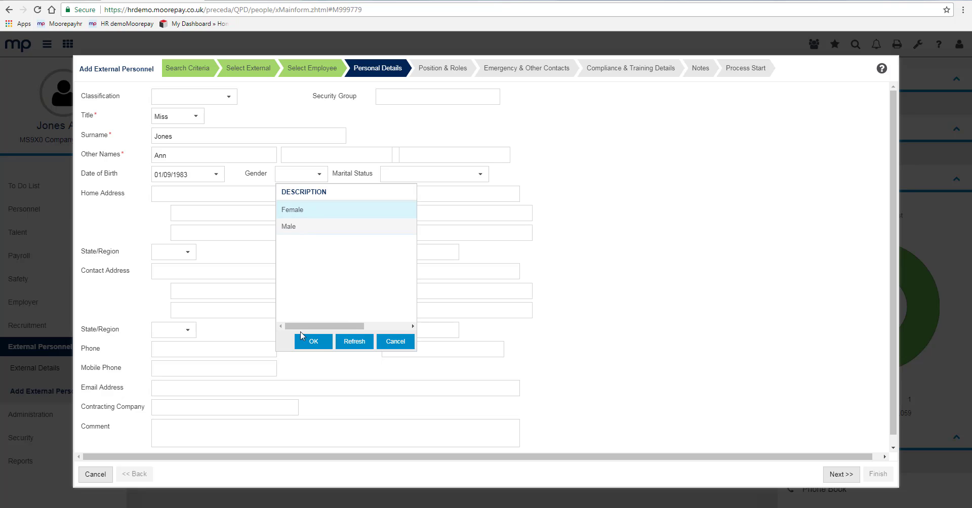
pyautogui.click(312, 341)
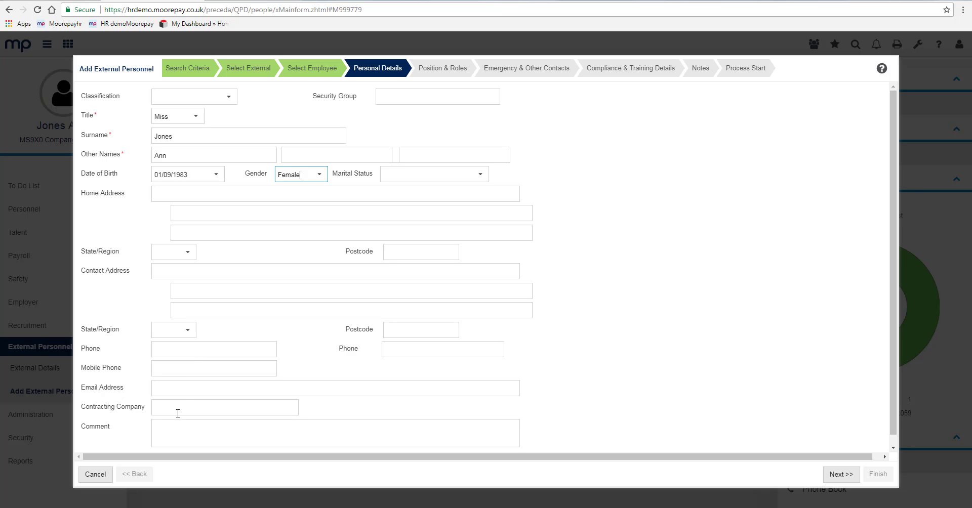
pyautogui.click(224, 407)
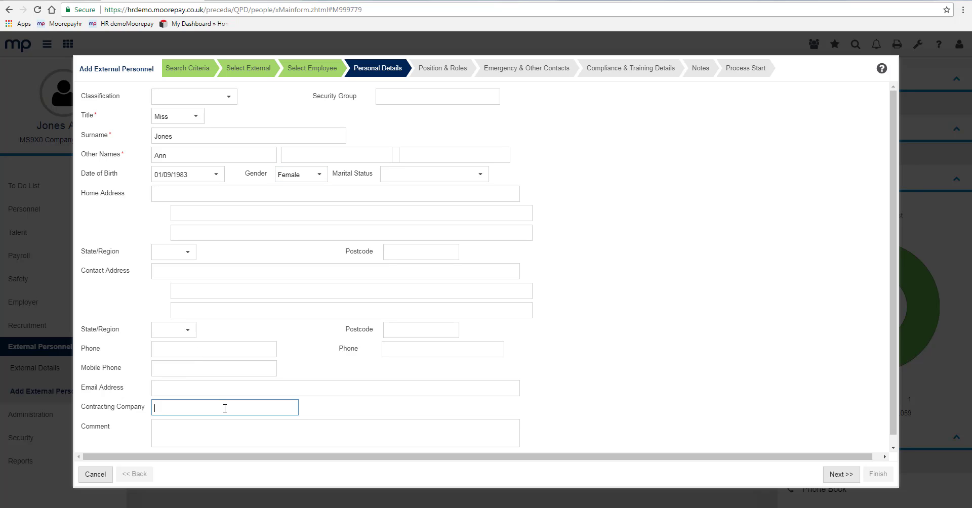
pyautogui.click(269, 432)
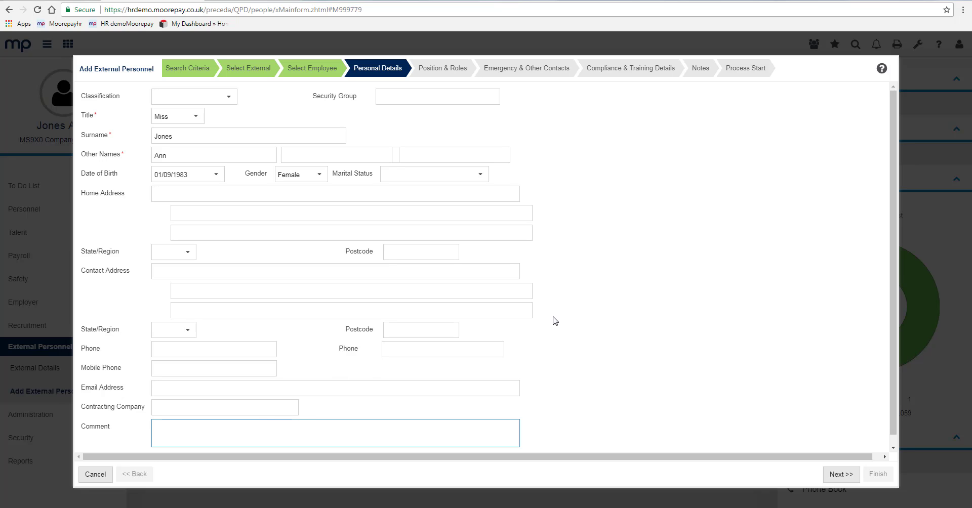
# - Assign position 000005, MS9X0 Network Engineer, on the Position & Roles step
pyautogui.click(847, 477)
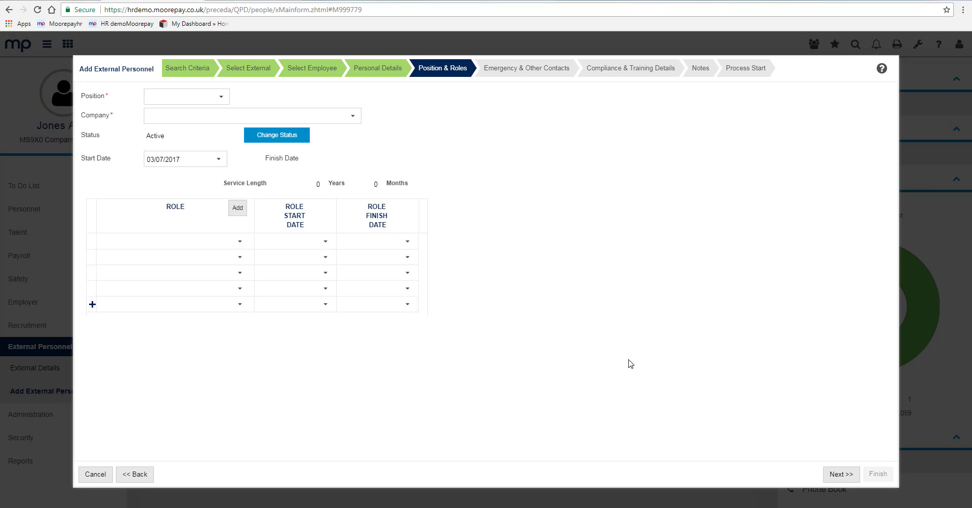
pyautogui.click(221, 99)
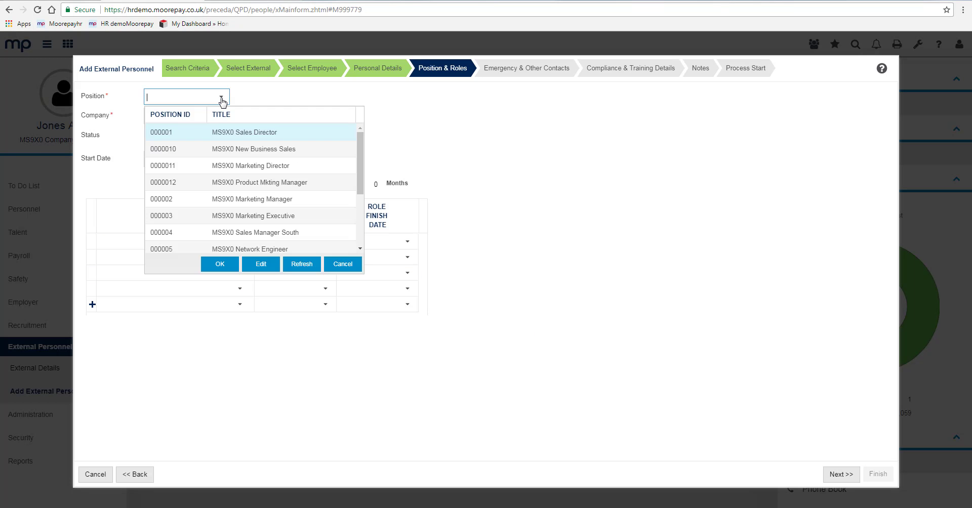
pyautogui.moveTo(361, 175); pyautogui.dragTo(359, 219)
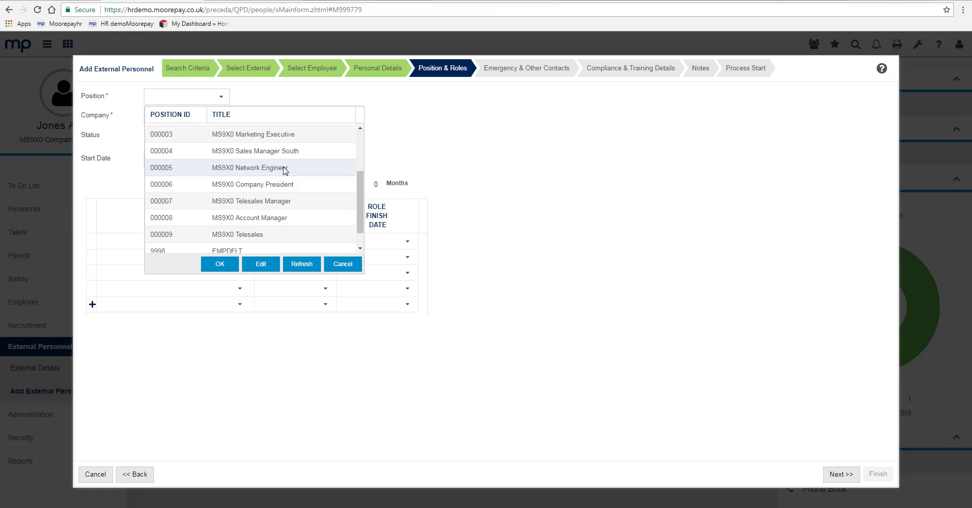
pyautogui.click(273, 167)
pyautogui.click(223, 266)
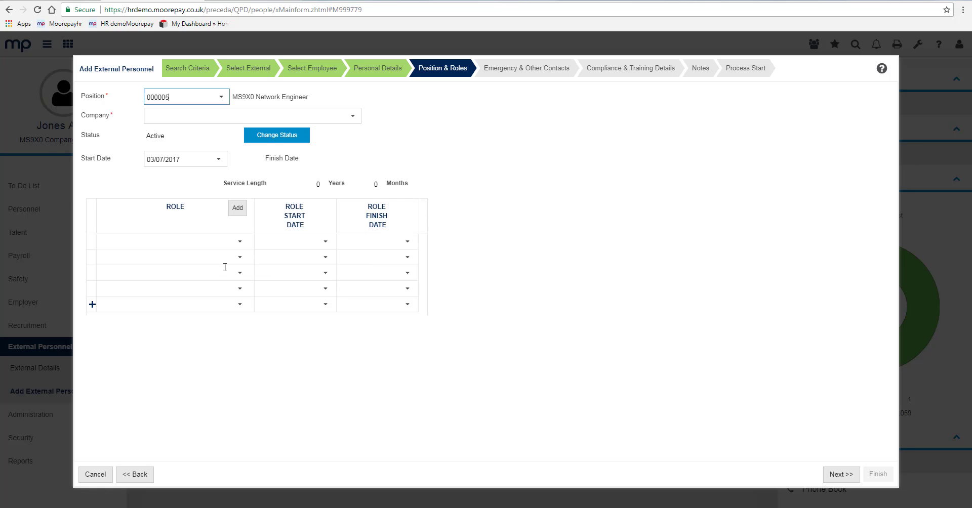
# - Set the company to Advanced Managed Training Db'S 01, keeping the status Active
pyautogui.click(353, 116)
pyautogui.click(288, 150)
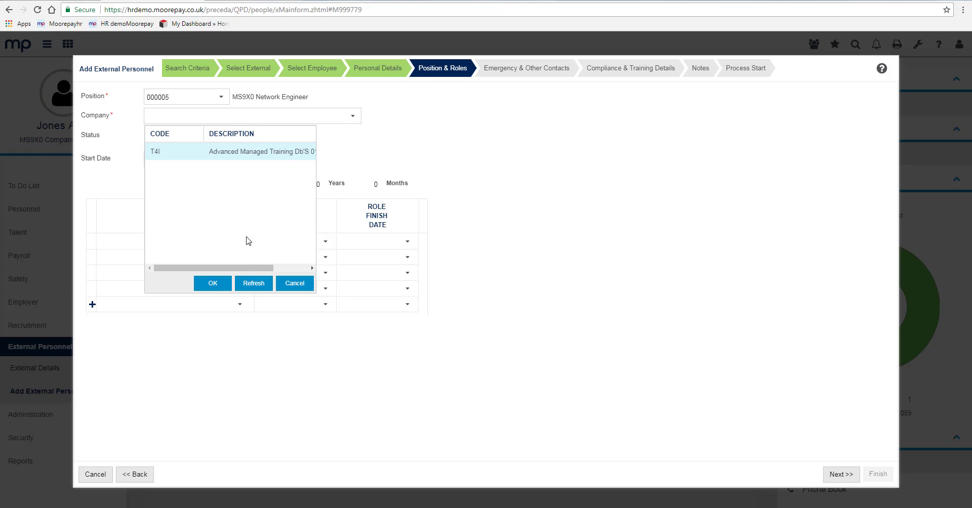
pyautogui.click(216, 287)
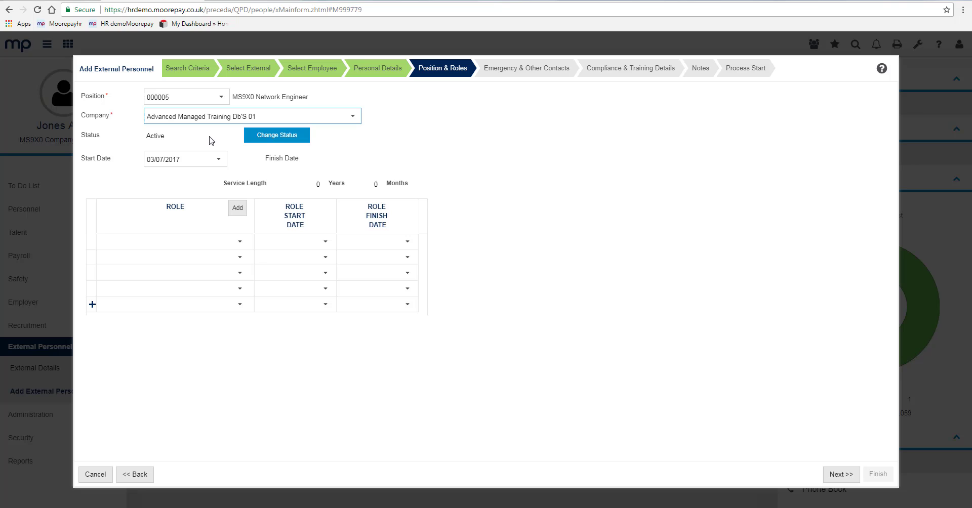
pyautogui.click(264, 138)
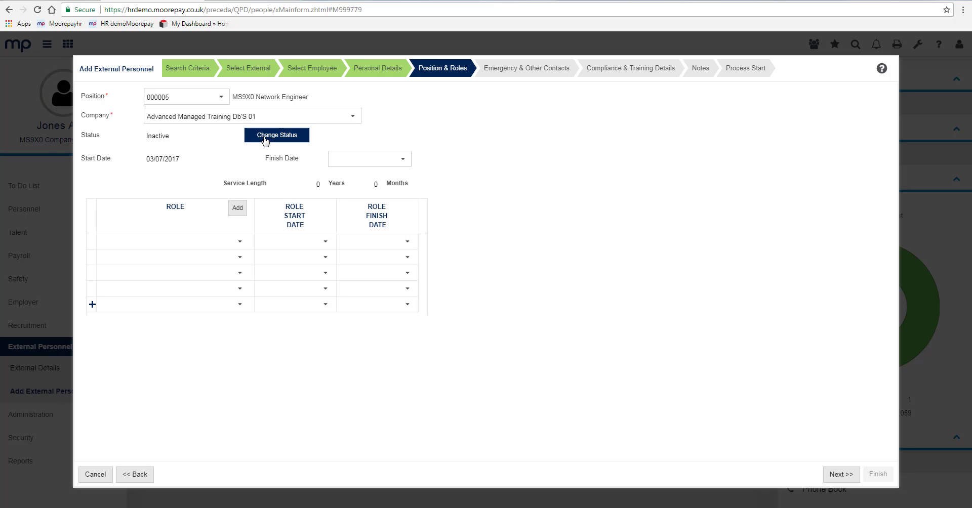
pyautogui.click(264, 139)
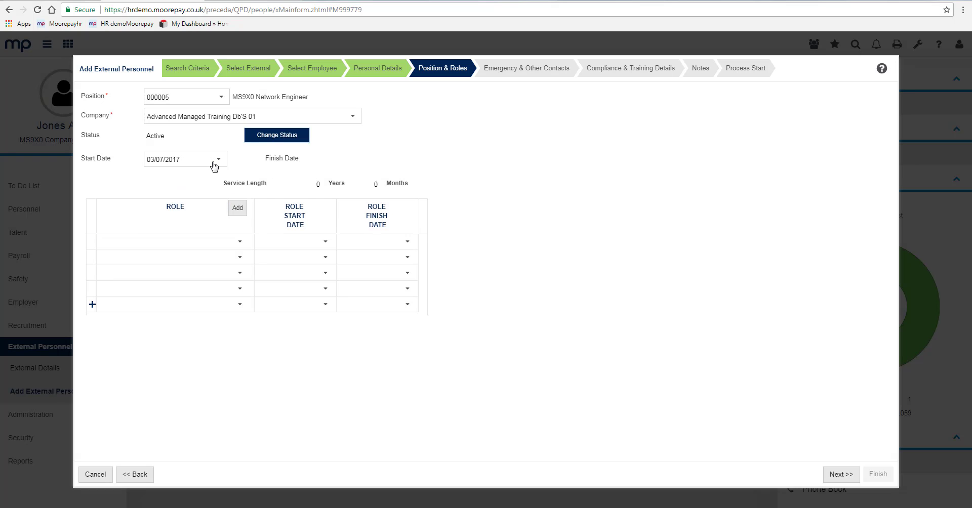
# - Enter the emergency contact's surname and first name with relationship Spouse
pyautogui.click(840, 475)
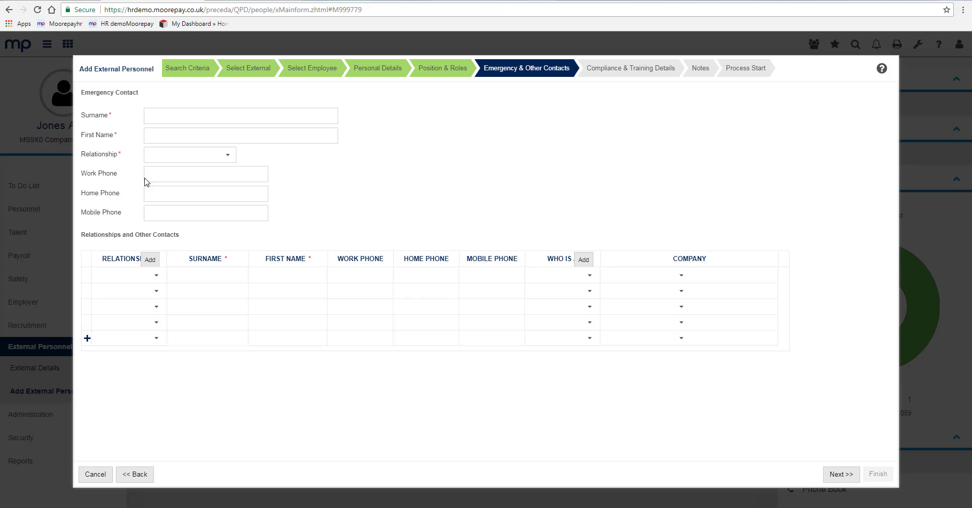
pyautogui.click(212, 116)
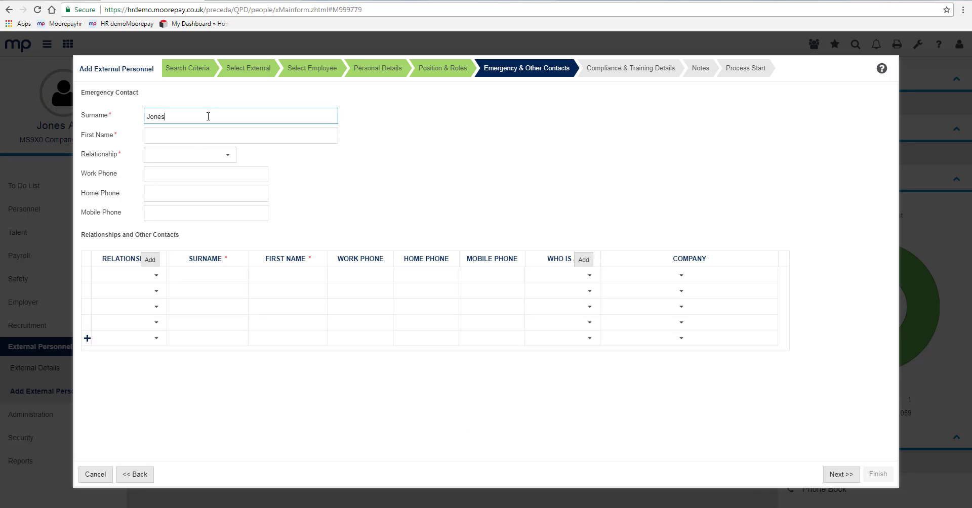
pyautogui.press('Tab')
pyautogui.write('Bri')
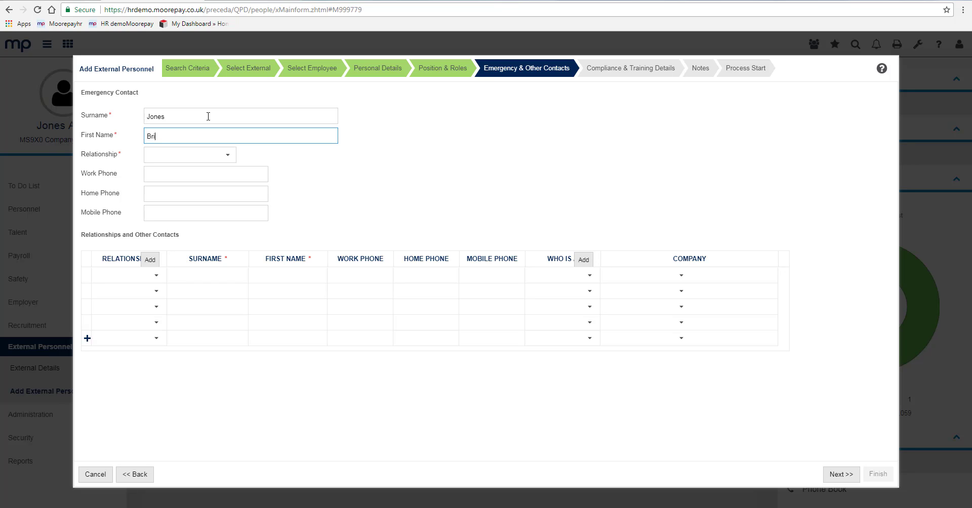
pyautogui.press('Tab')
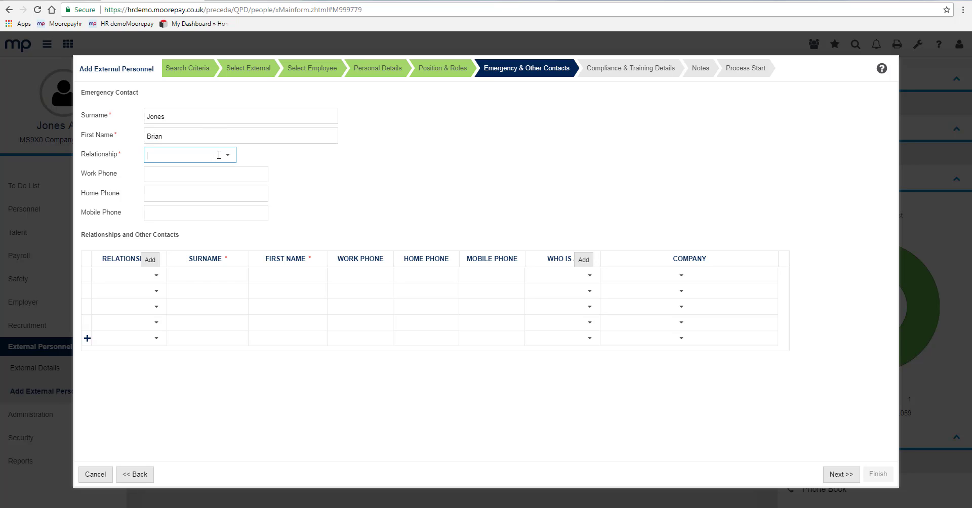
pyautogui.click(228, 155)
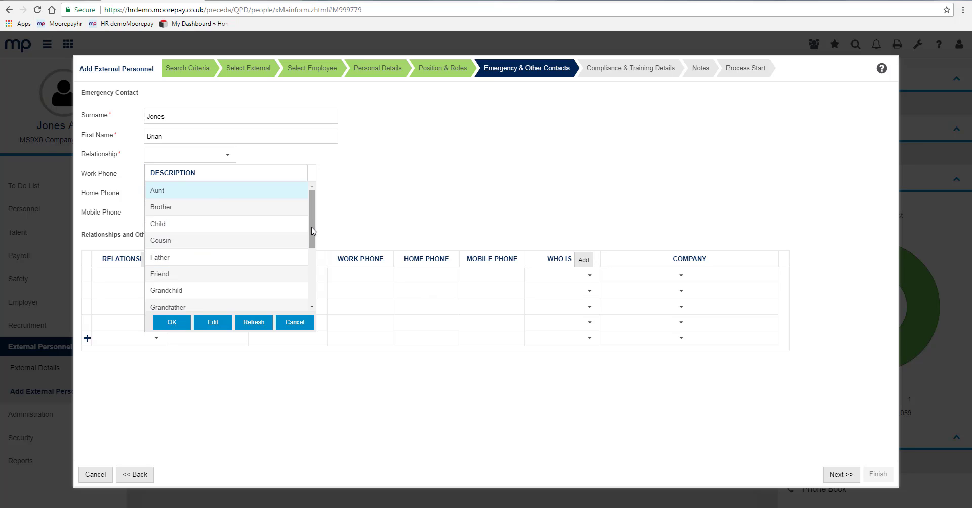
pyautogui.moveTo(312, 226); pyautogui.dragTo(314, 286)
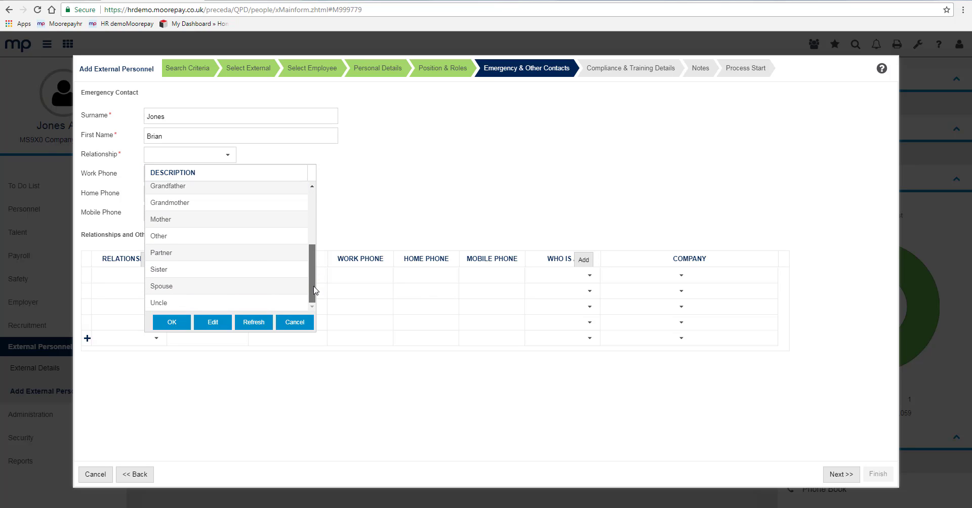
pyautogui.click(151, 288)
pyautogui.click(167, 321)
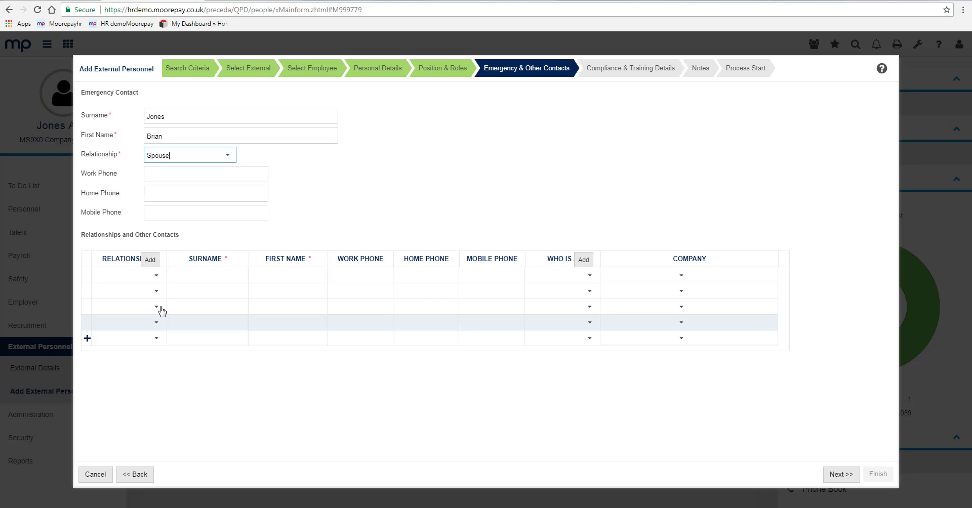
# - Add the emergency contact's mobile number
pyautogui.click(173, 172)
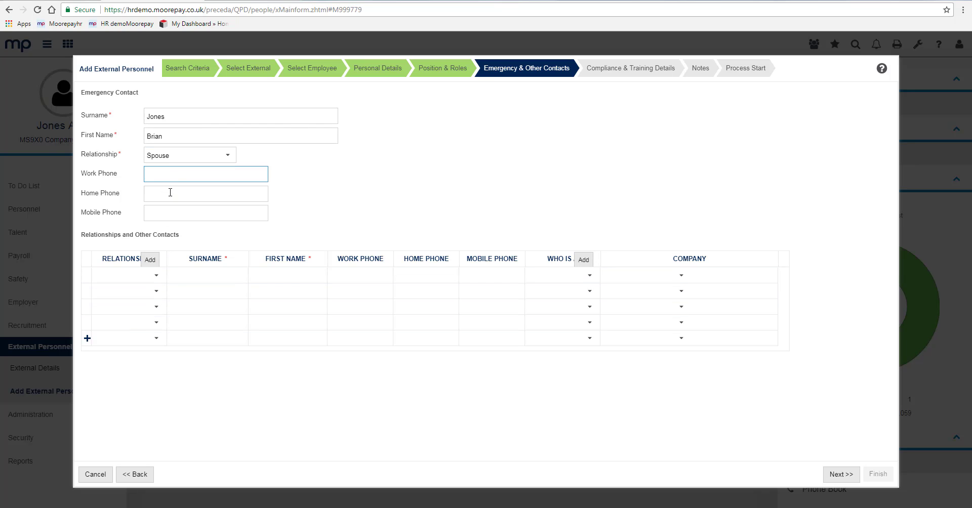
pyautogui.click(165, 214)
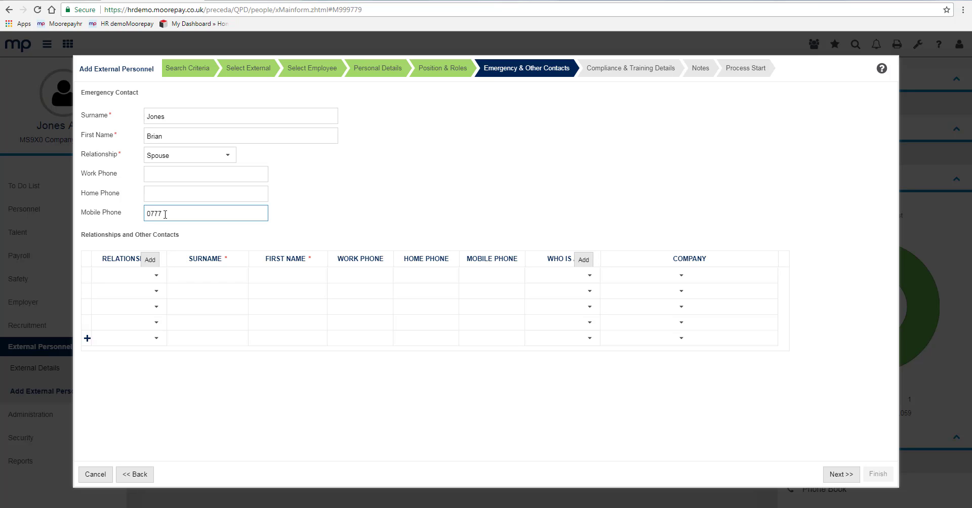
pyautogui.click(386, 211)
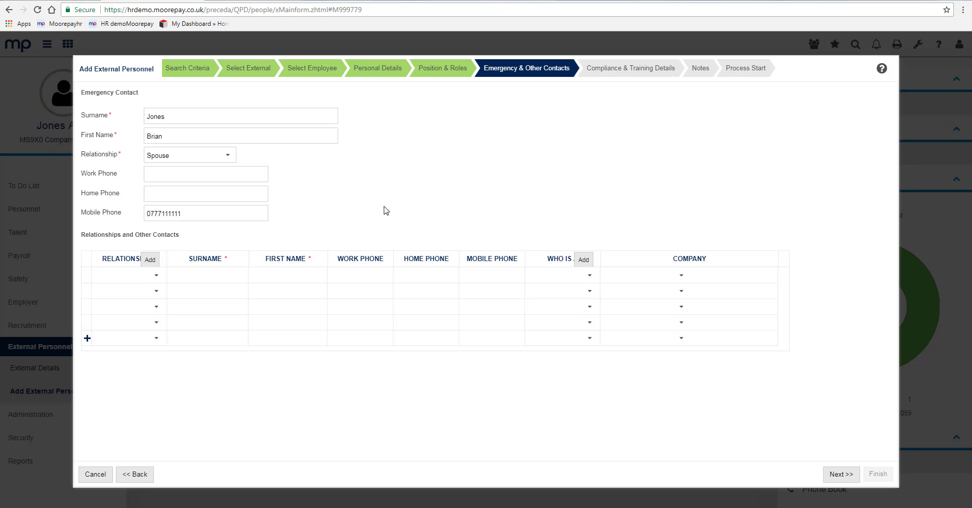
# - Add a Brother contact with surname and mobile number, then continue to Compliance & Training
pyautogui.click(159, 278)
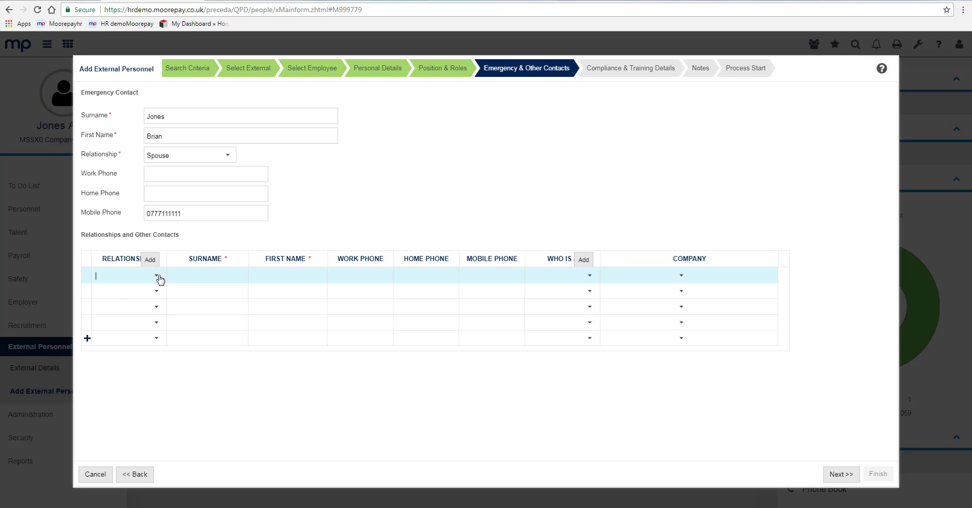
pyautogui.click(158, 276)
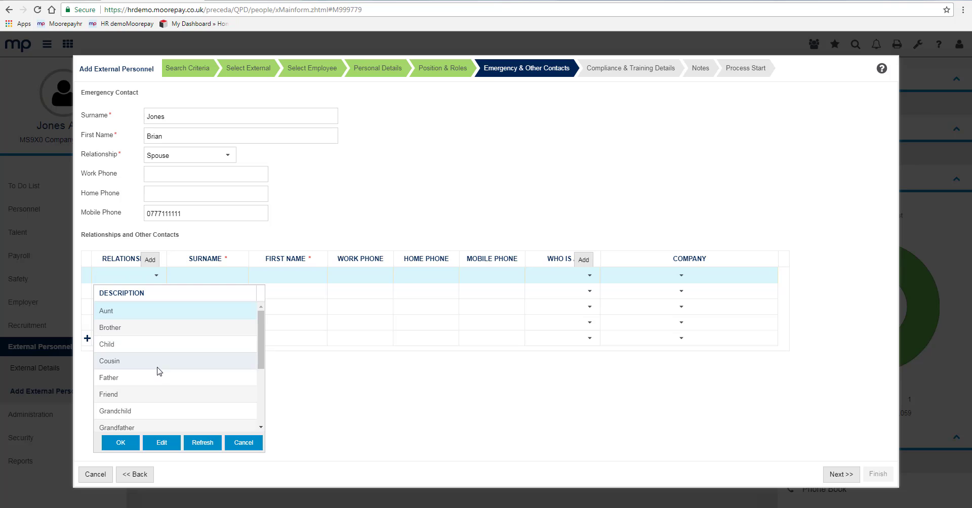
pyautogui.click(142, 330)
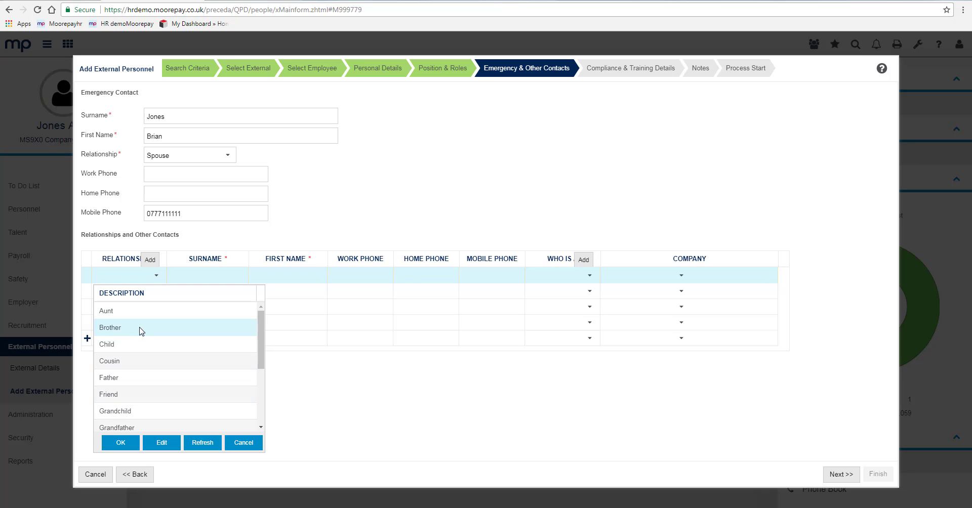
pyautogui.click(120, 443)
pyautogui.click(222, 275)
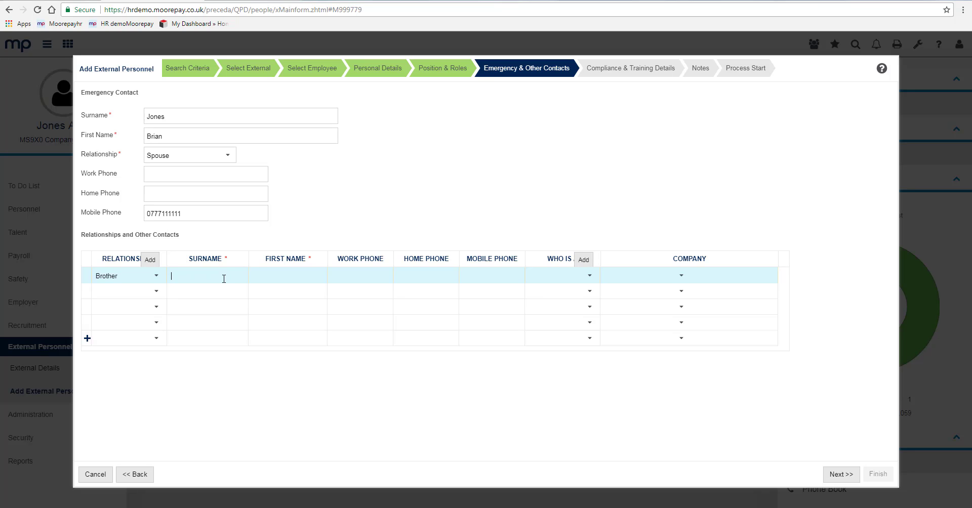
pyautogui.write('Smi')
pyautogui.click(840, 475)
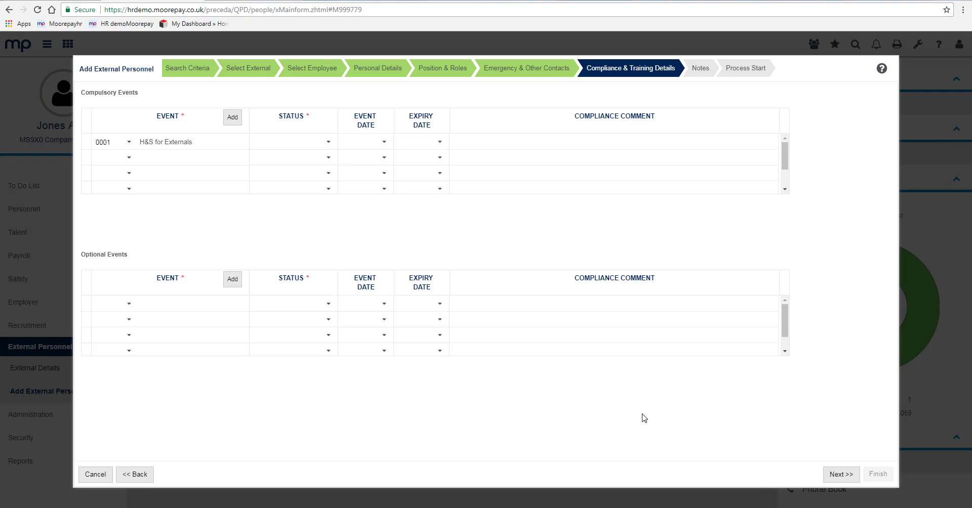
# - Set the compulsory H&S for Externals event to Current, dated 03/07/17
pyautogui.click(328, 143)
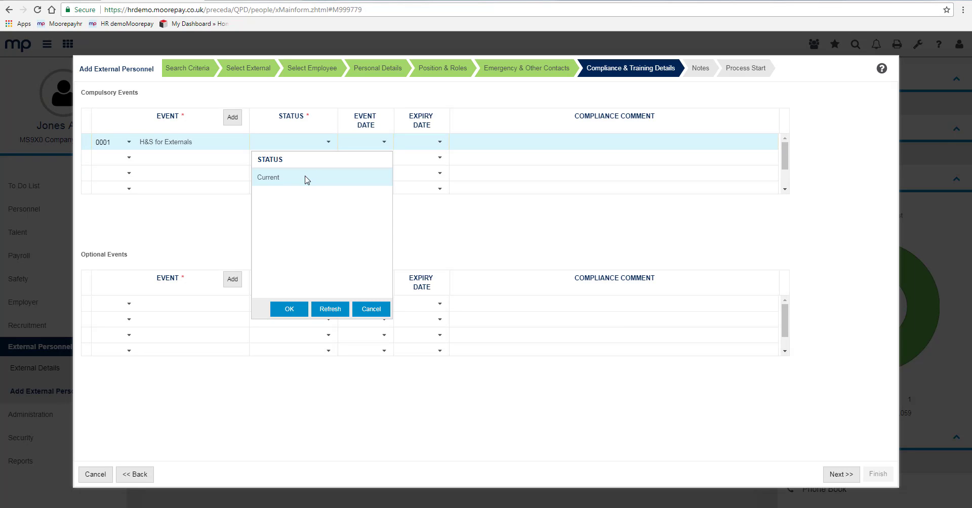
pyautogui.click(299, 310)
pyautogui.click(384, 144)
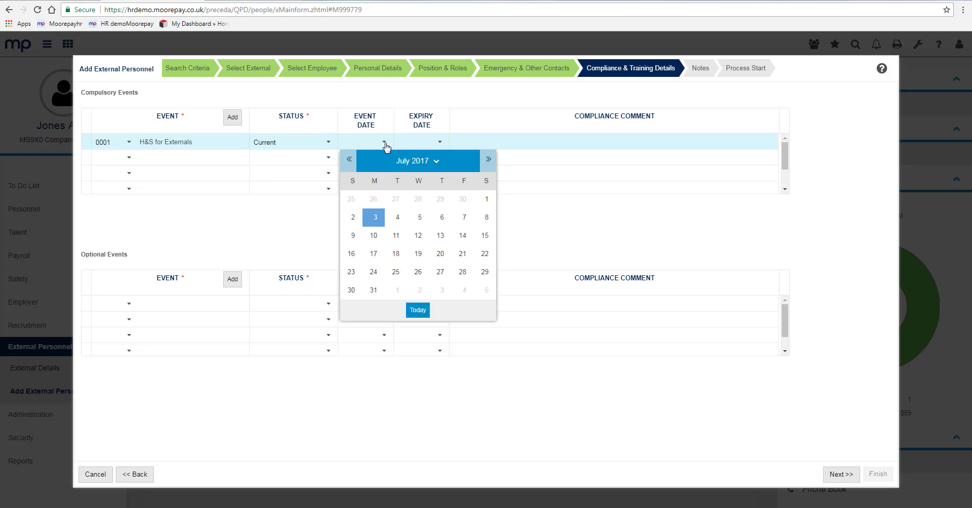
pyautogui.click(375, 219)
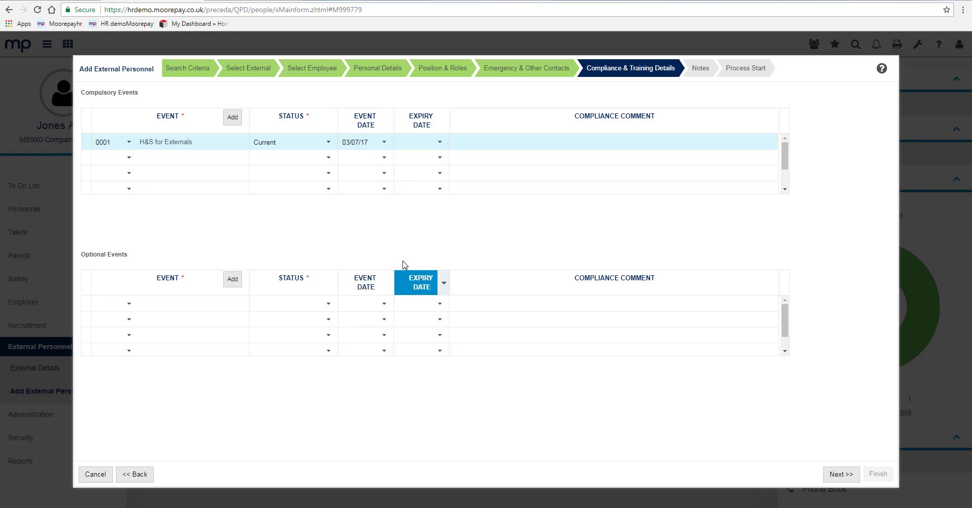
# - Set the H&S for Externals expiry date to 03/07/18
pyautogui.click(439, 143)
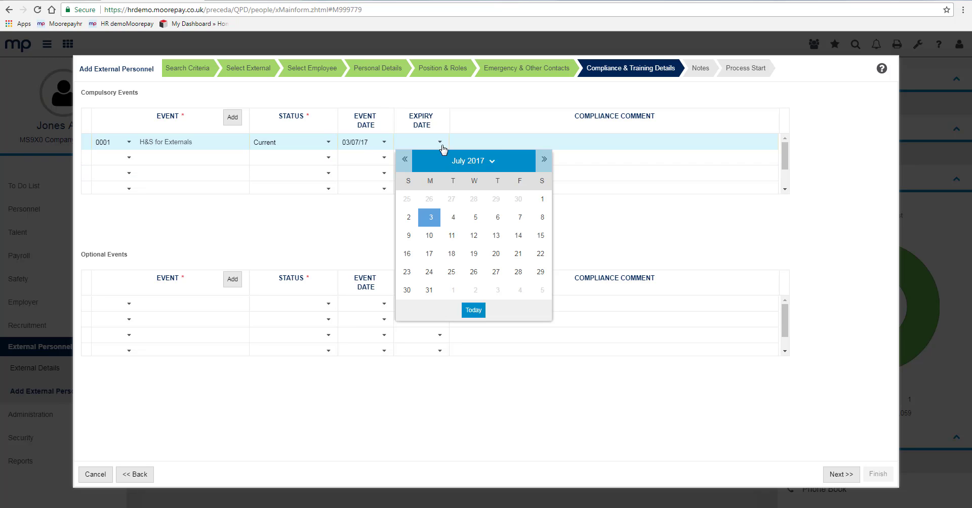
pyautogui.click(489, 161)
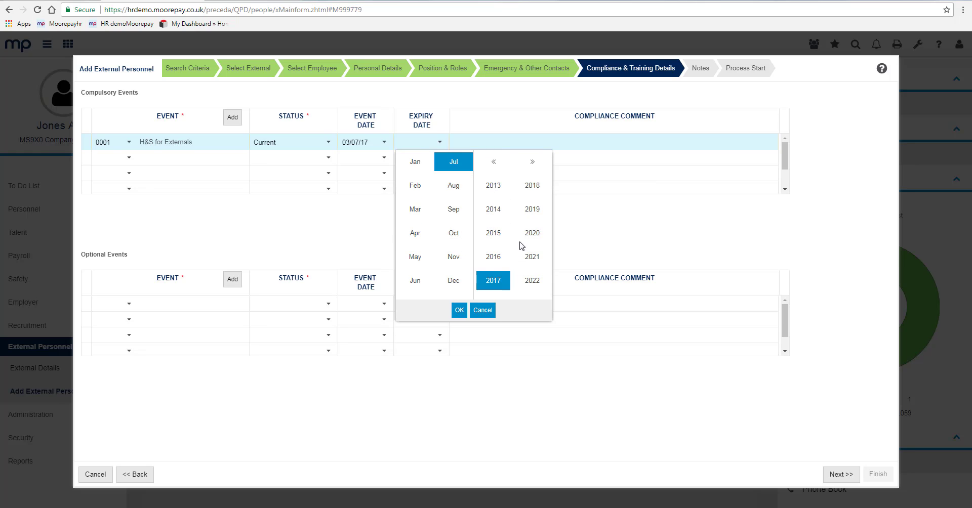
pyautogui.click(533, 185)
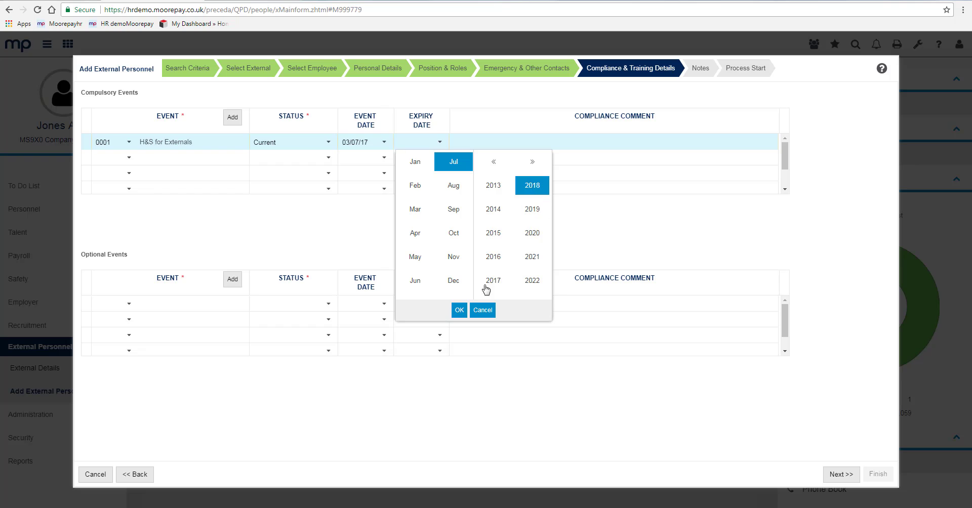
pyautogui.click(460, 310)
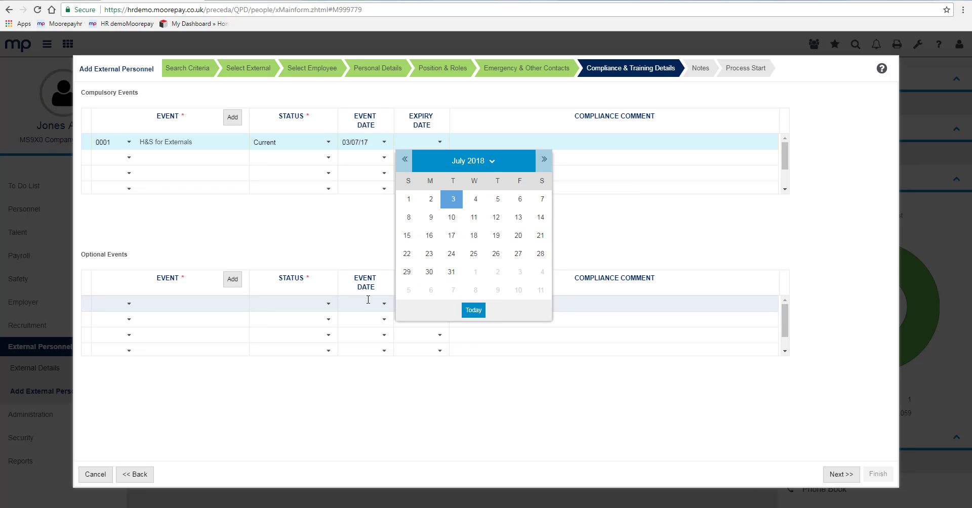
pyautogui.click(608, 408)
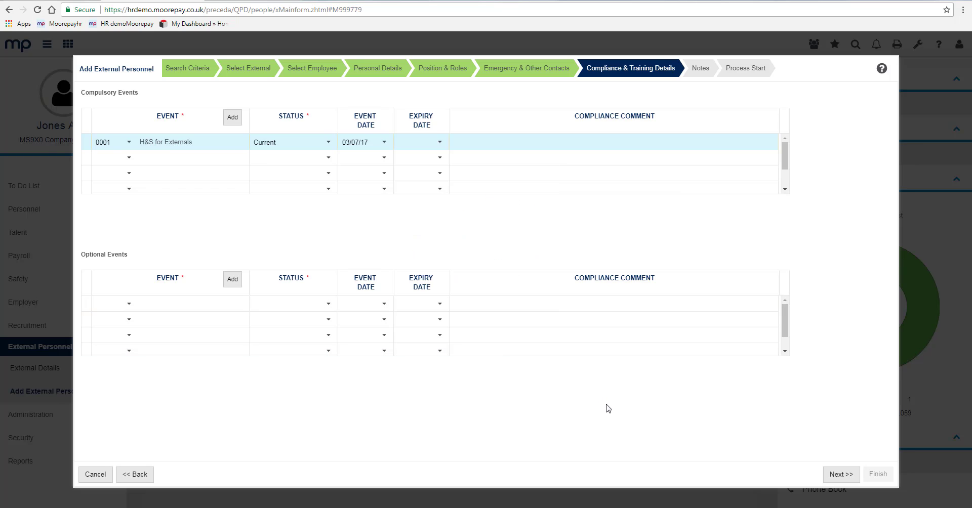
pyautogui.click(439, 142)
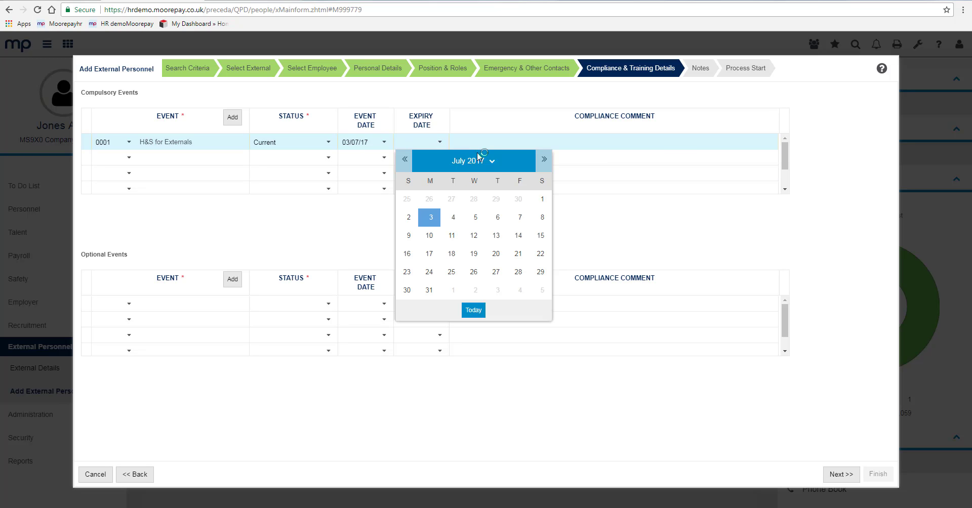
pyautogui.click(492, 160)
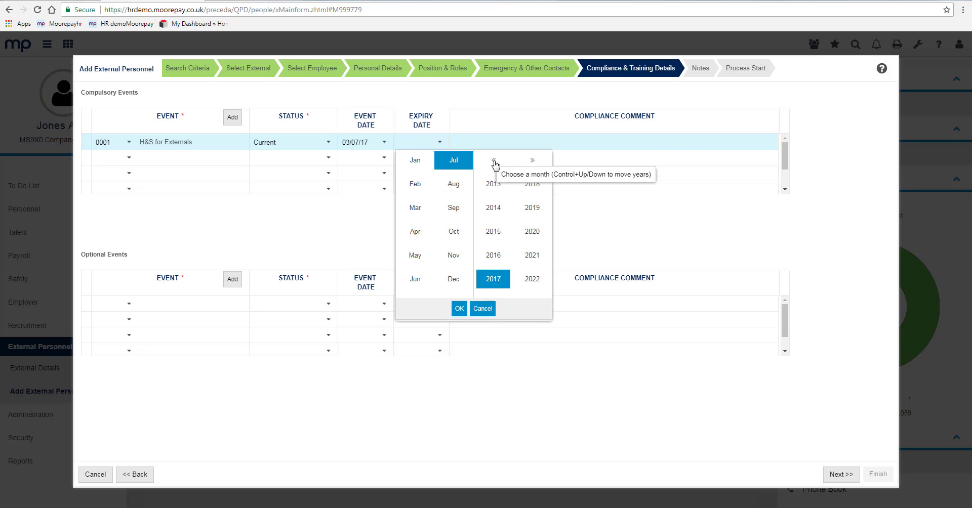
pyautogui.click(533, 188)
pyautogui.click(459, 311)
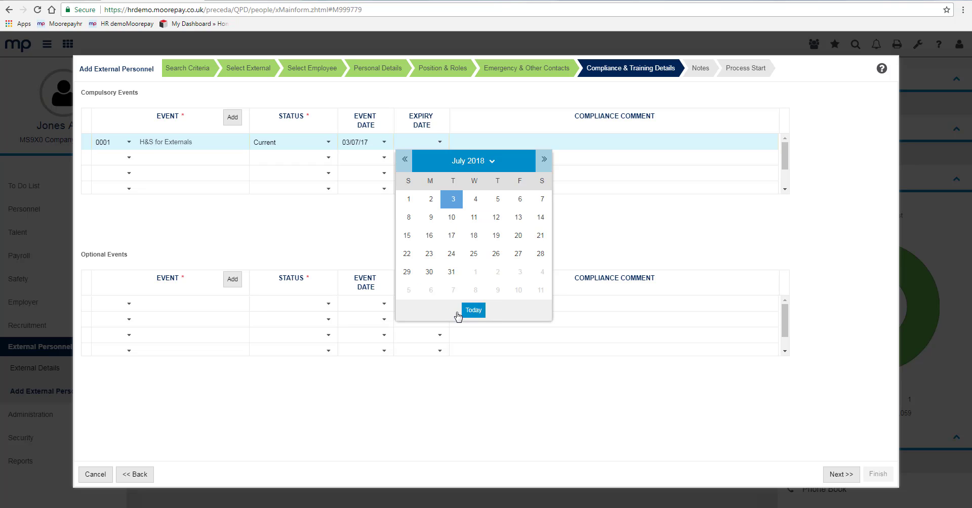
pyautogui.click(444, 202)
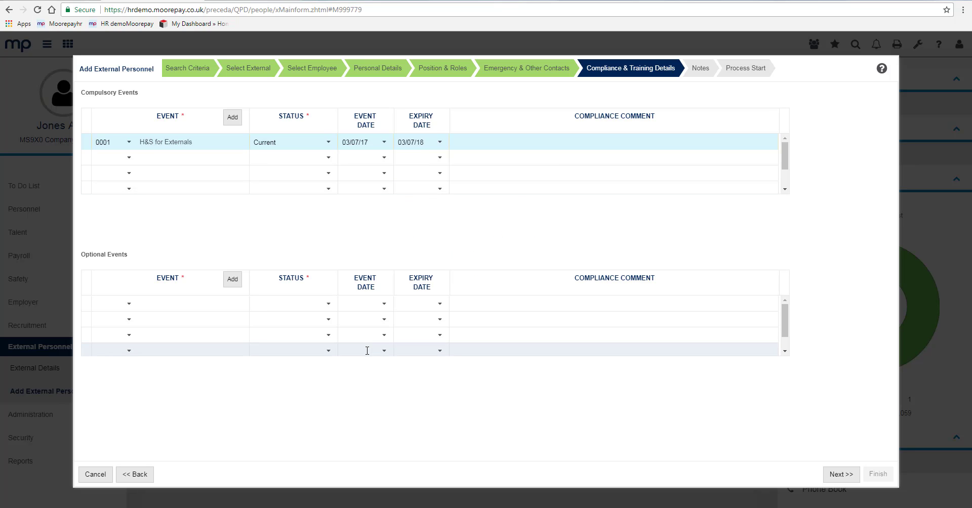
# - Add optional event 002 Teamworking, status Ad-hoc, dated 27/07/17, and move to Notes
pyautogui.click(129, 304)
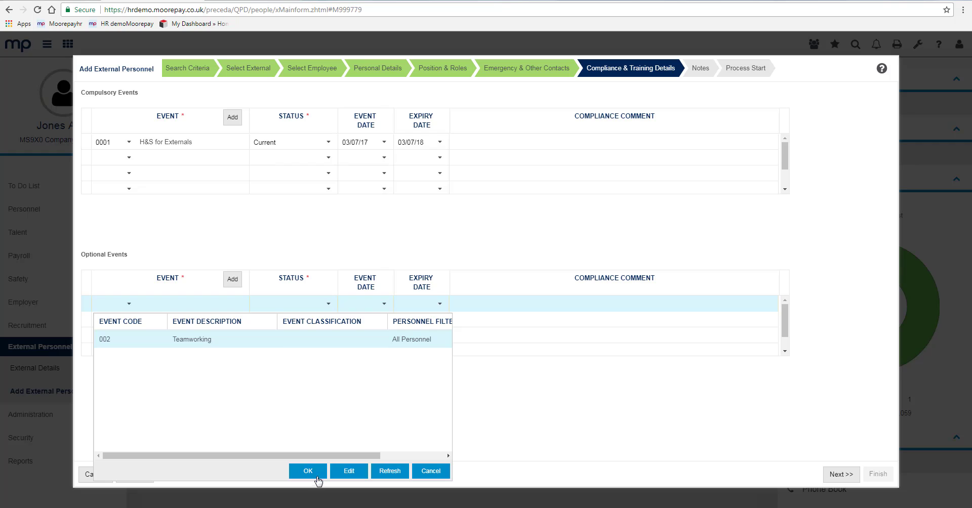
pyautogui.click(307, 471)
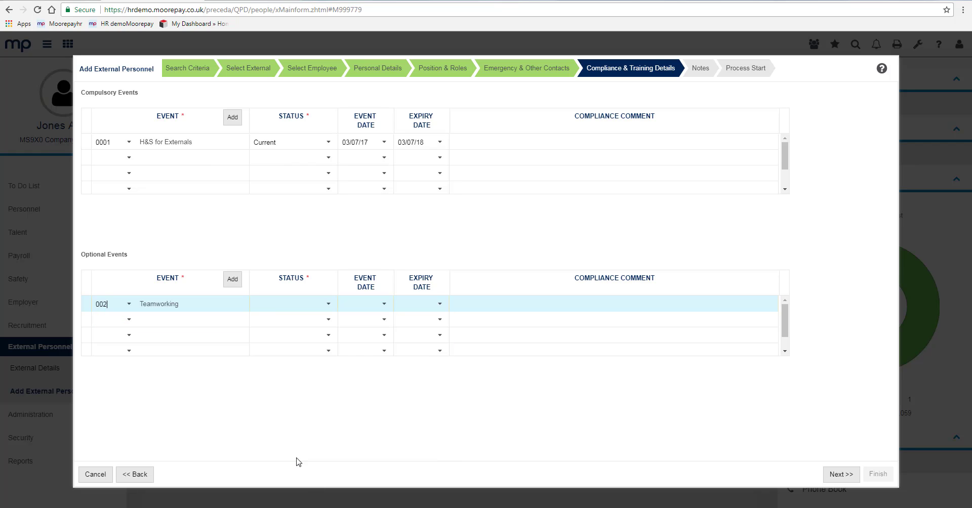
pyautogui.click(328, 305)
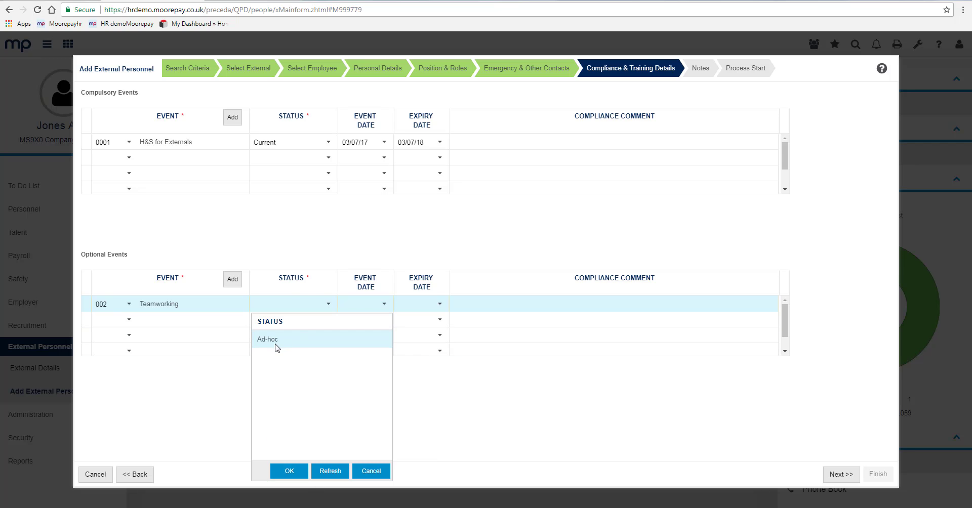
pyautogui.click(284, 470)
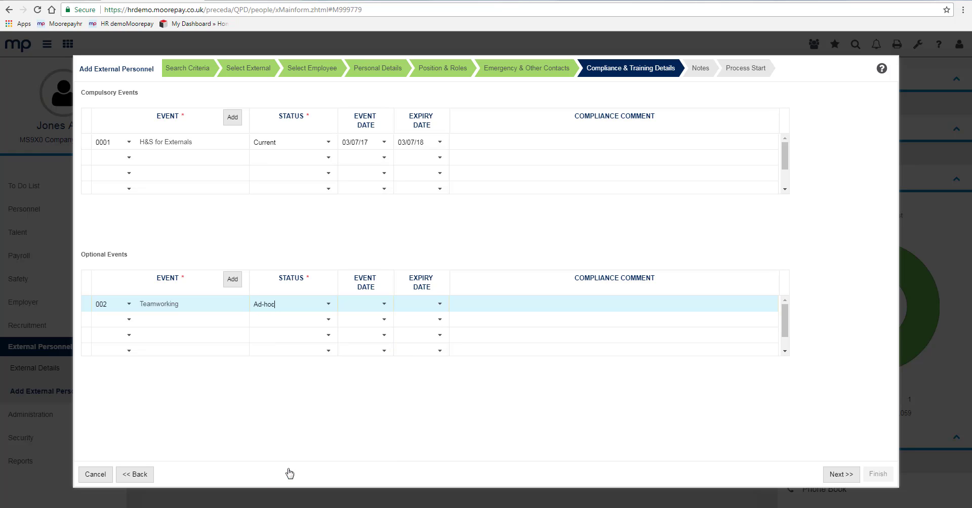
pyautogui.click(383, 304)
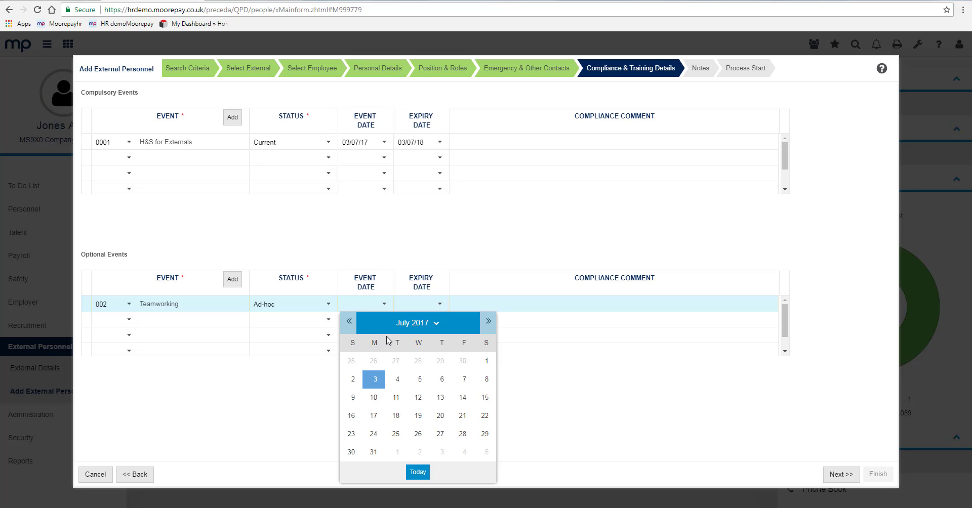
pyautogui.click(440, 434)
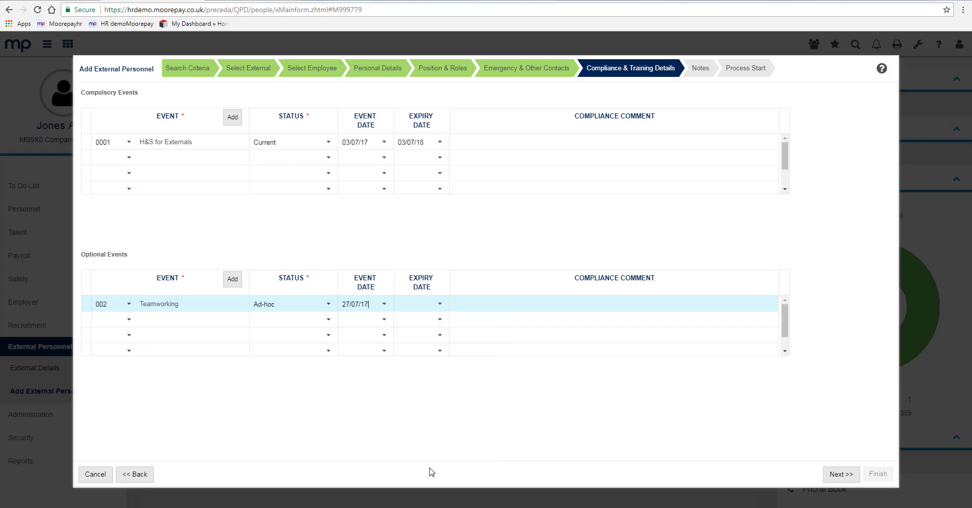
pyautogui.click(833, 474)
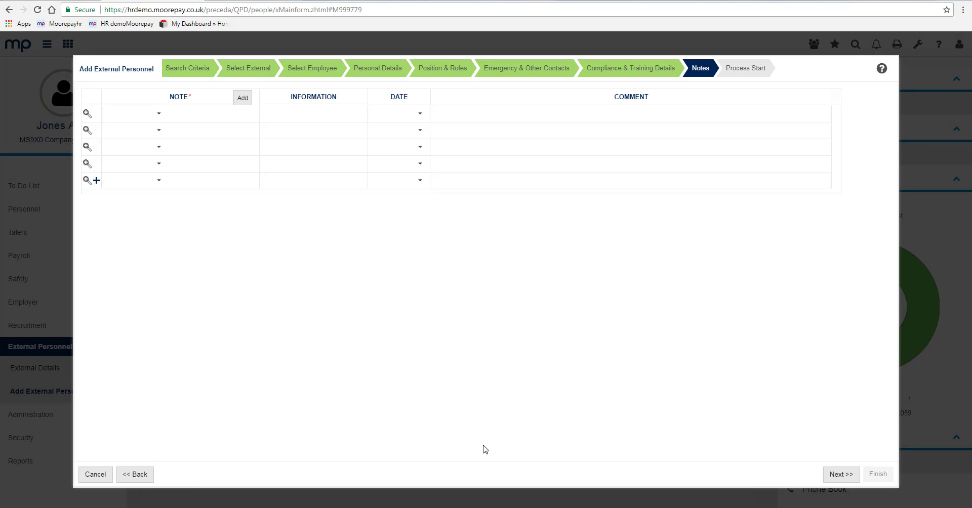
# - Start a 12 Vehicles note dated 03/07/17 in the Notes grid
pyautogui.click(126, 114)
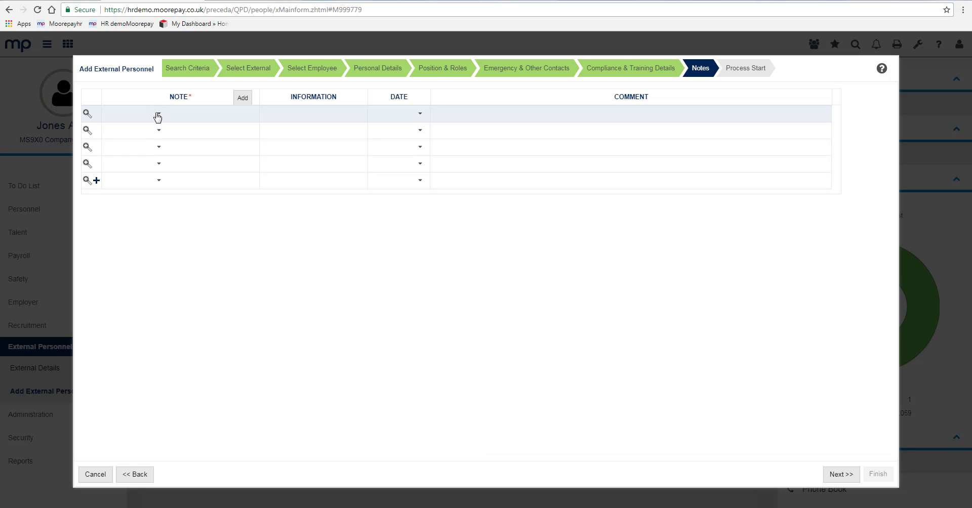
pyautogui.click(158, 114)
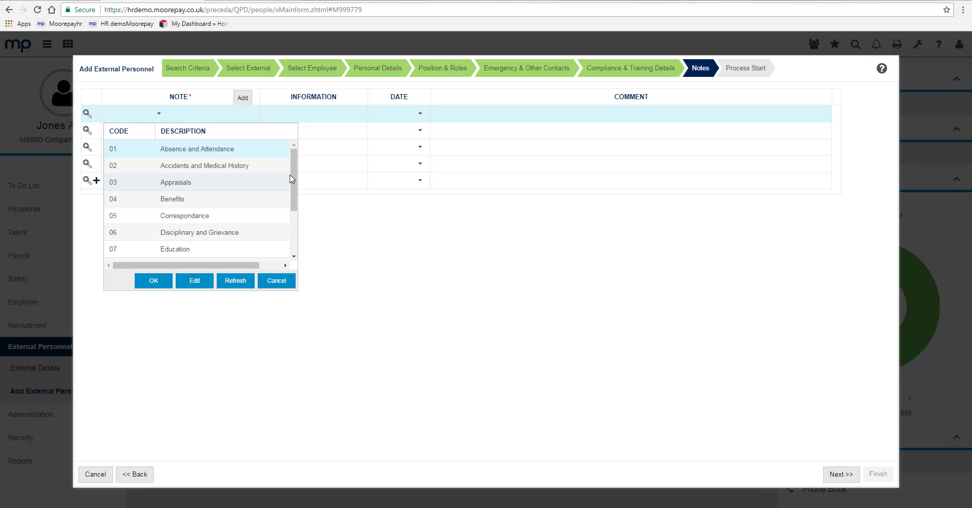
pyautogui.scroll(-3, 292, 185)
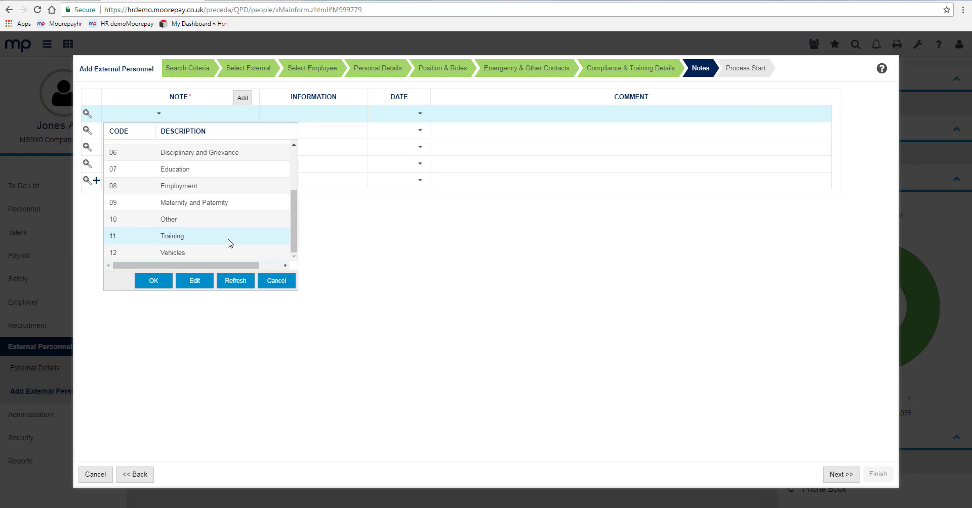
pyautogui.click(184, 254)
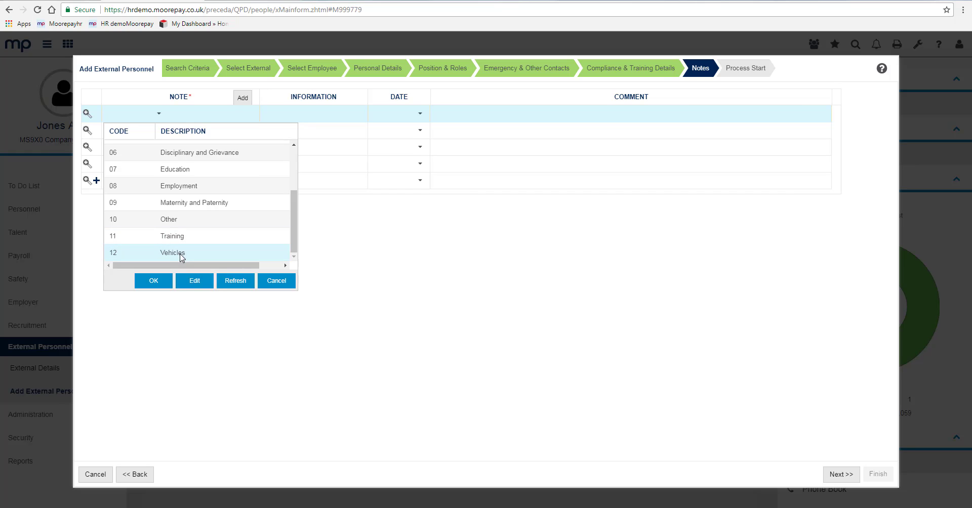
pyautogui.click(152, 280)
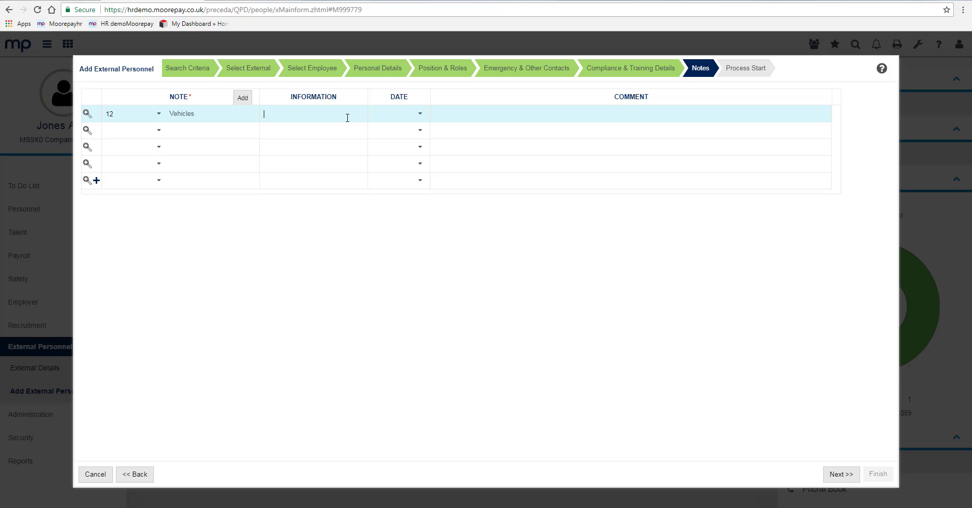
pyautogui.click(420, 114)
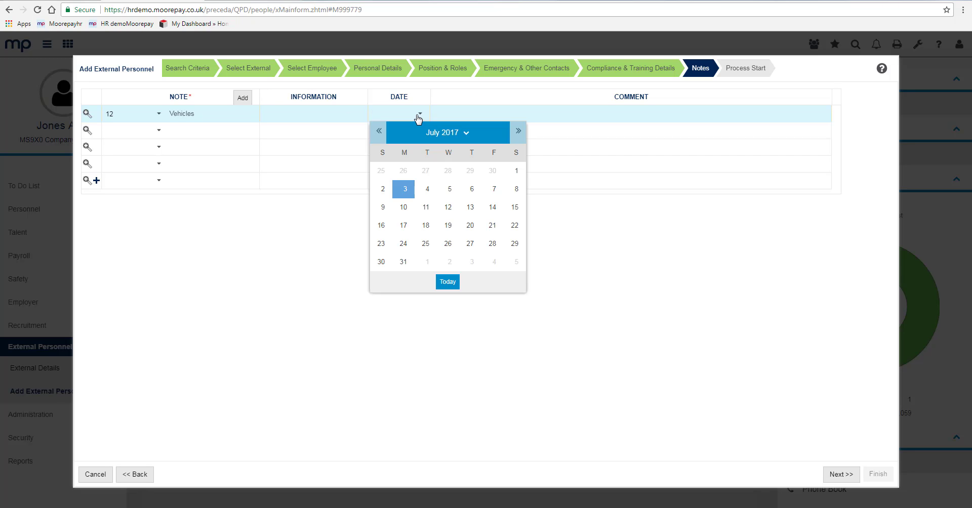
pyautogui.click(402, 192)
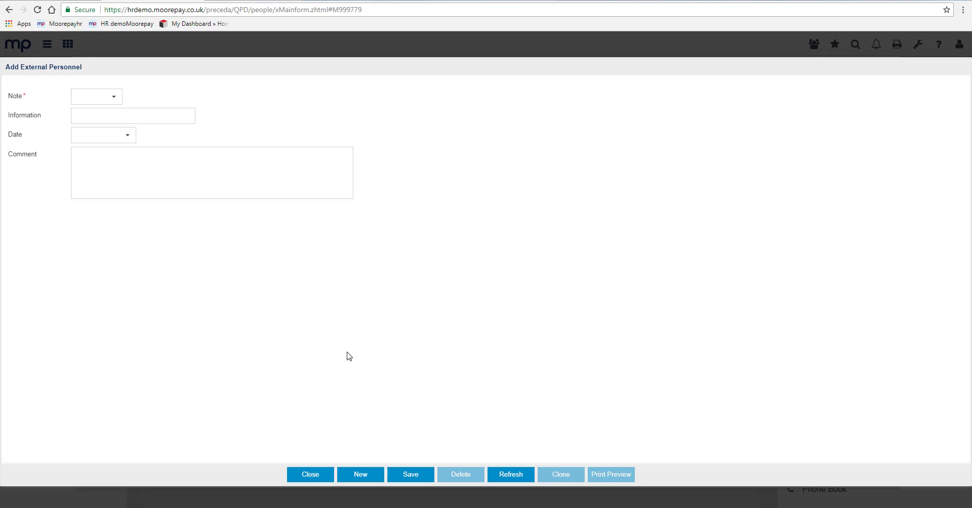
# - Set the note form's type to 12 Vehicles and date to 03/07/17
pyautogui.click(114, 101)
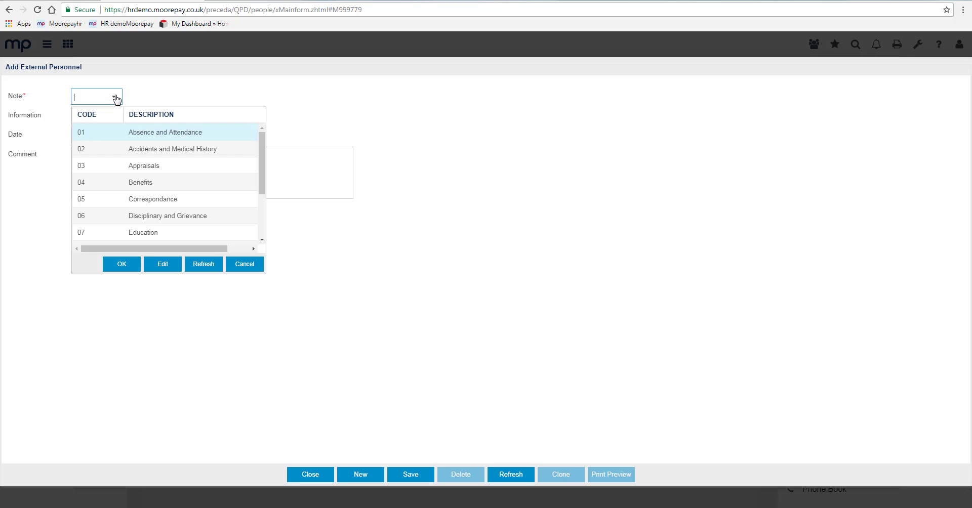
pyautogui.moveTo(263, 168); pyautogui.dragTo(235, 232)
pyautogui.click(131, 265)
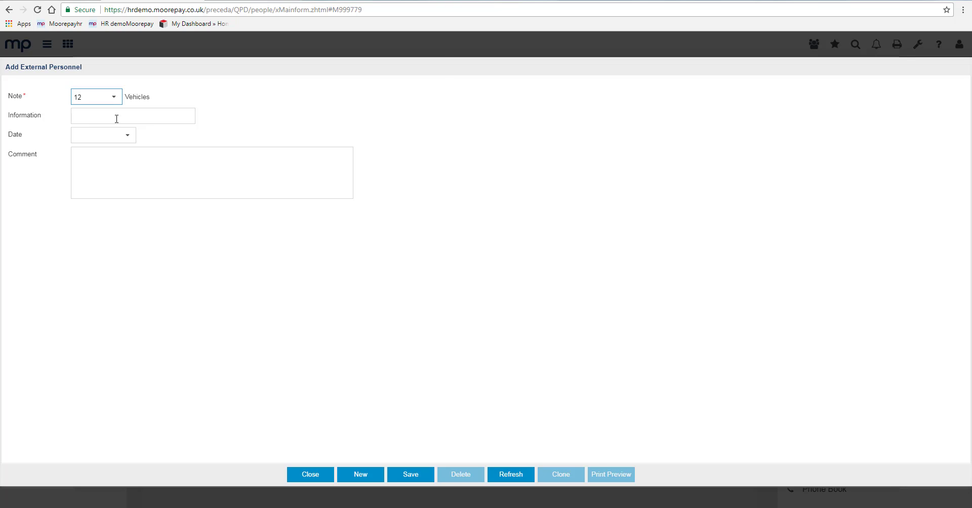
pyautogui.click(127, 135)
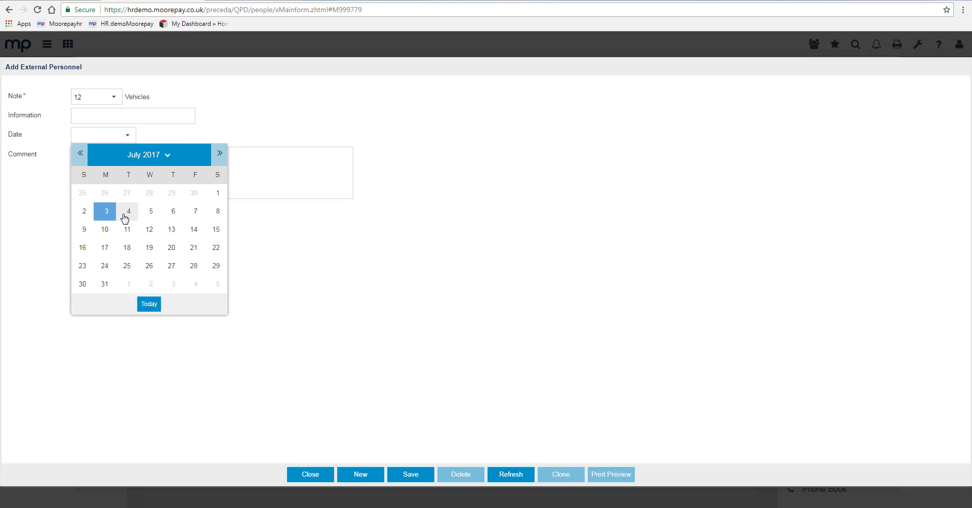
pyautogui.click(107, 213)
# - Enter the comment 'Drives Vehicle reg XXX XXXX', save the note and close the form
pyautogui.click(120, 174)
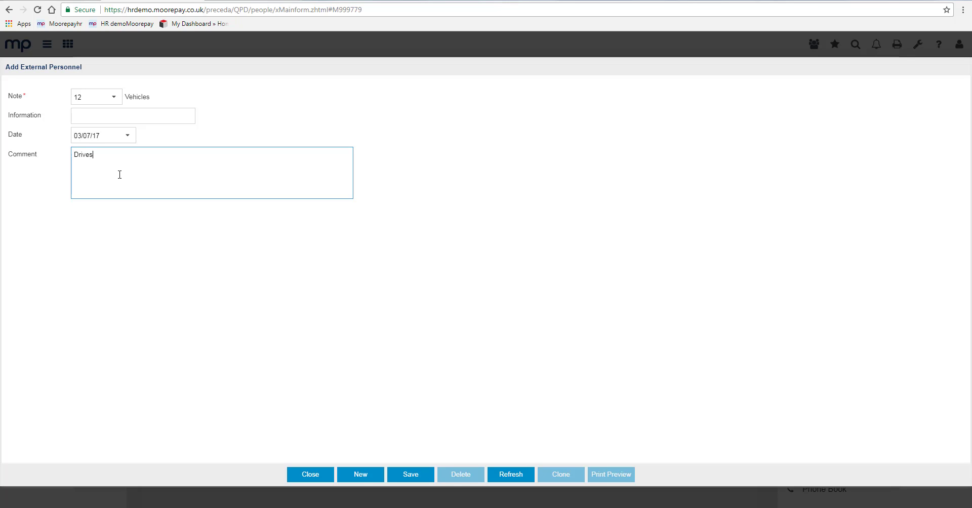
pyautogui.write('Drives Vehick')
pyautogui.write('XXX XXXX')
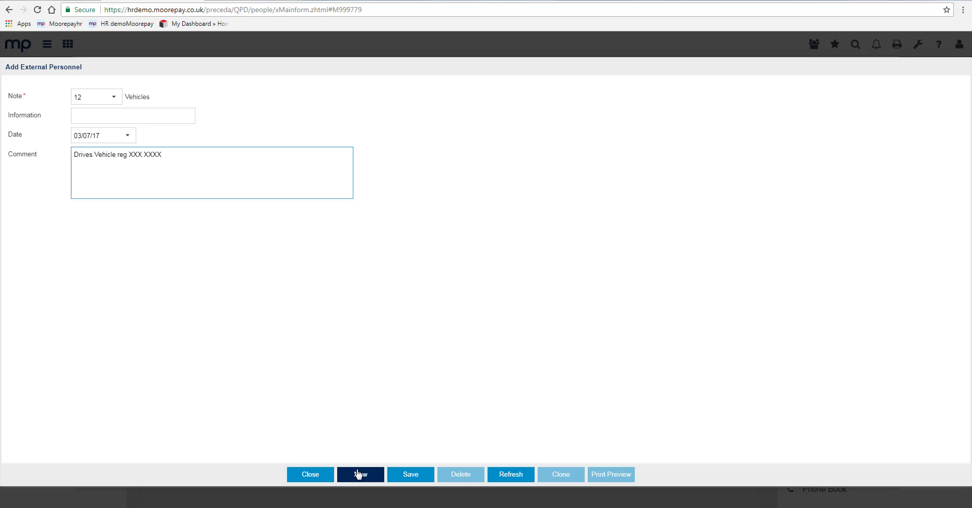
pyautogui.click(408, 474)
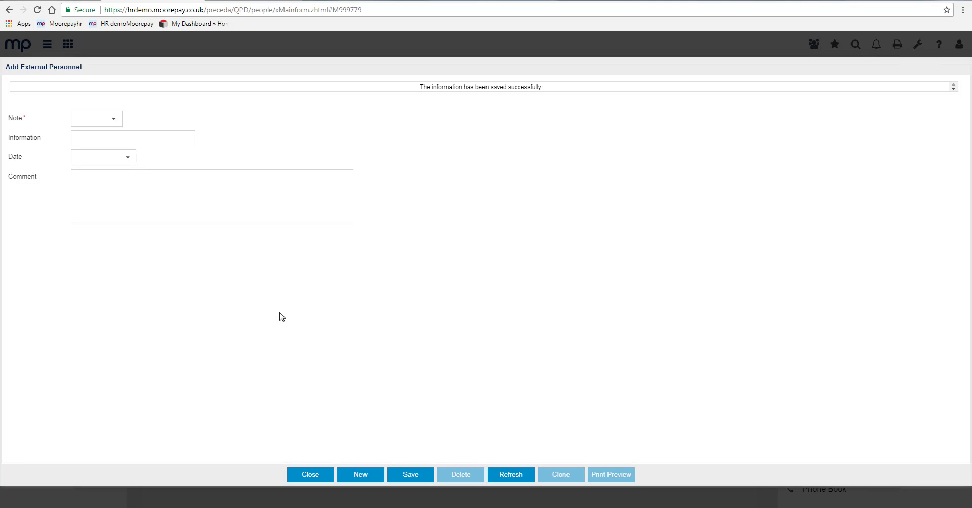
pyautogui.click(320, 475)
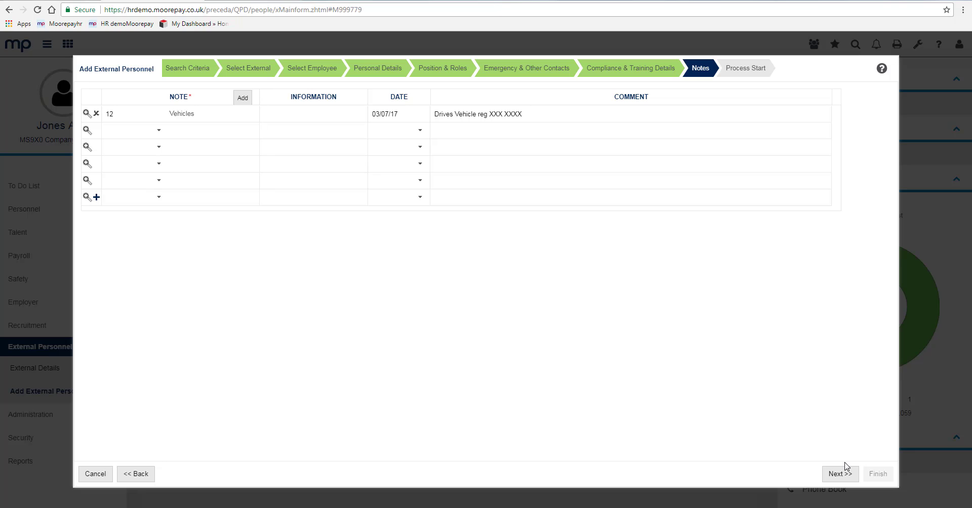
# - Advance to Process Start, finish the wizard and acknowledge the completion message
pyautogui.click(841, 475)
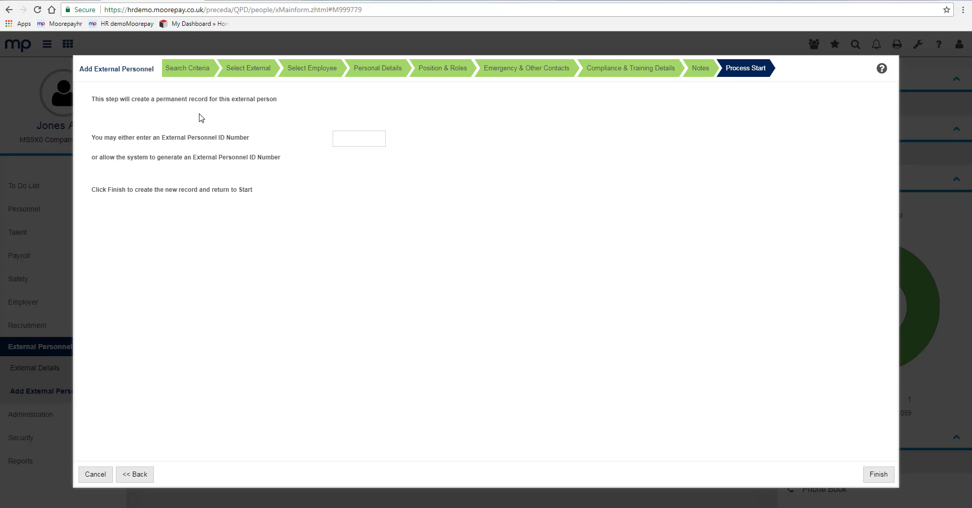
pyautogui.click(878, 474)
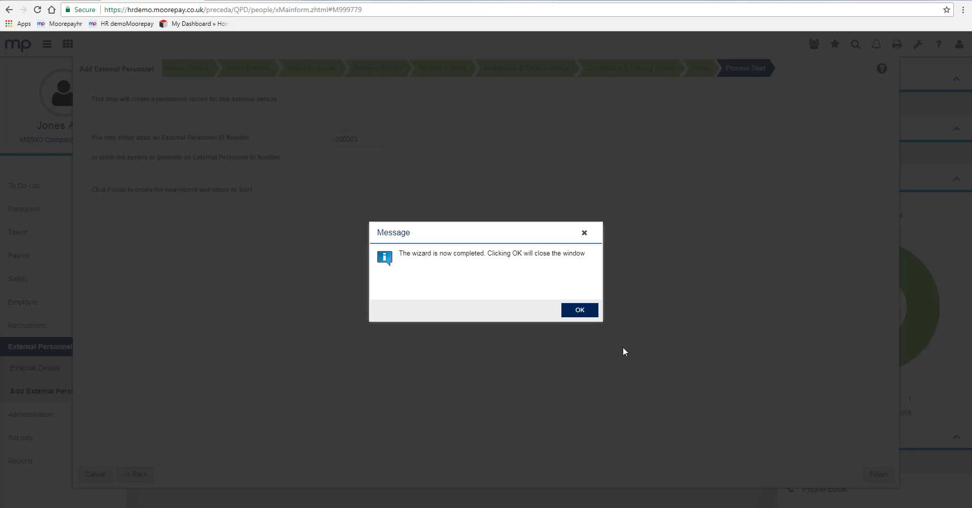
pyautogui.click(581, 311)
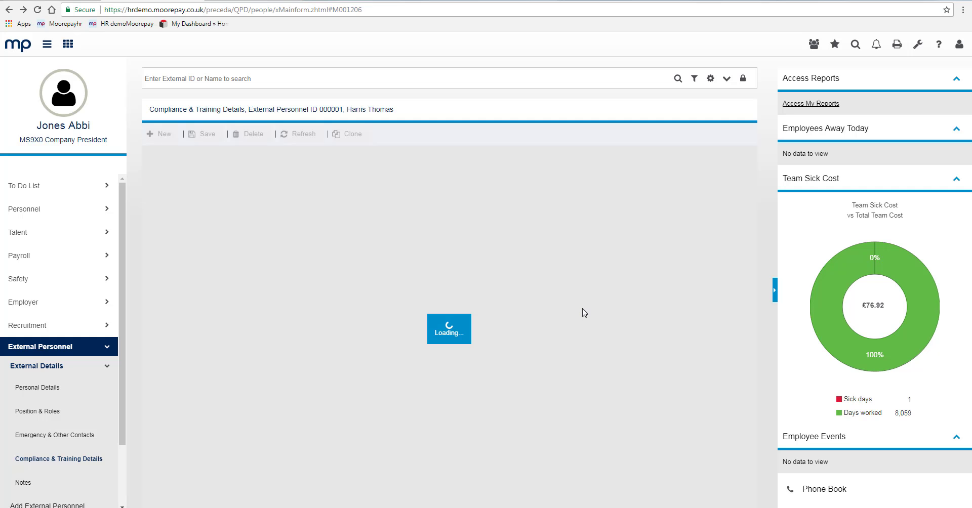